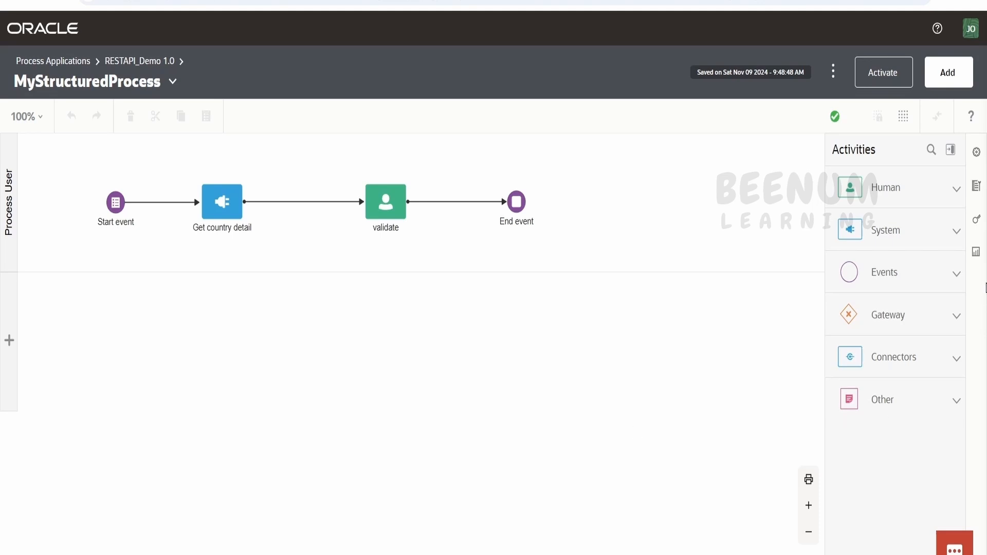
Step: Review the process's data objects, expanding Process Data, Input with initiatorArgs, and Output, and close the data view
left_click(977, 253)
left_click(695, 264)
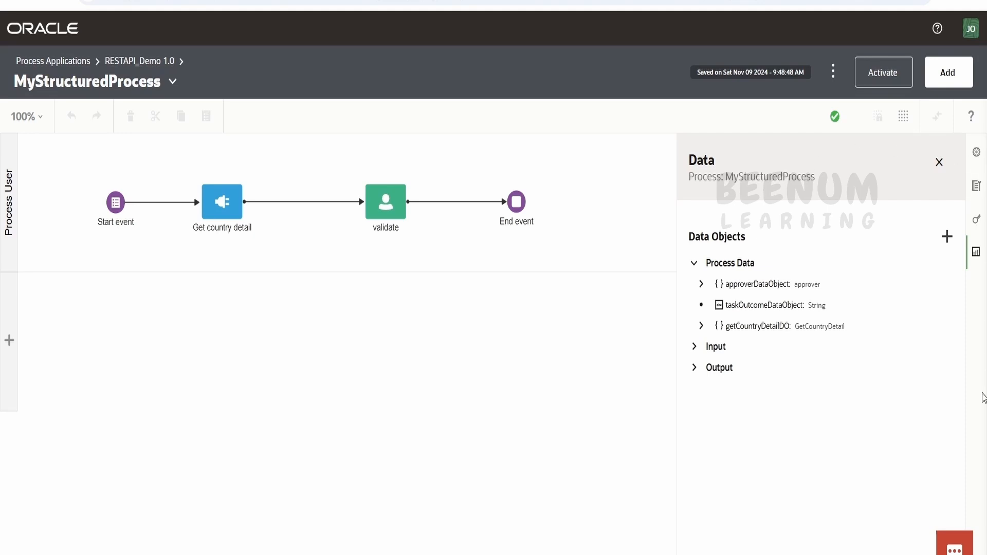
left_click(695, 347)
left_click(706, 400)
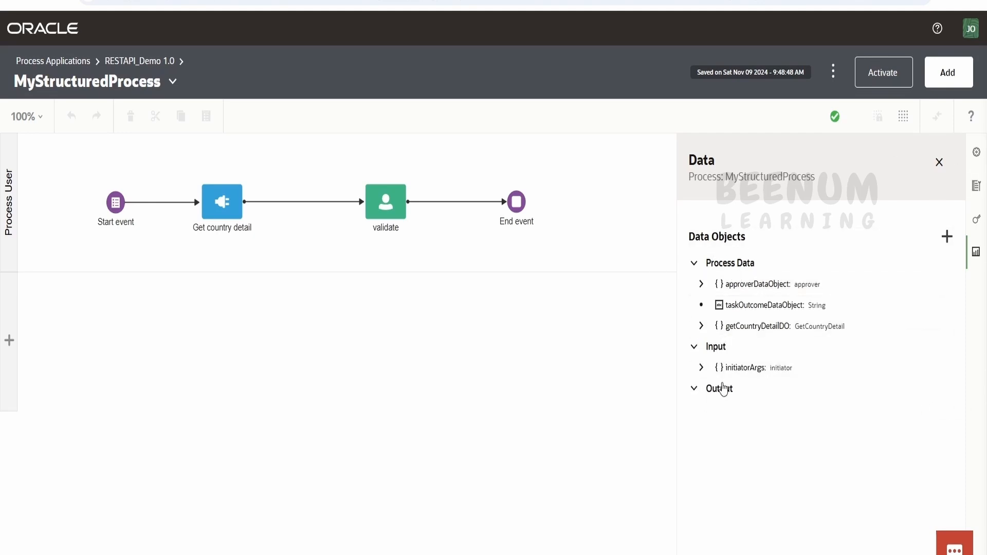
left_click(700, 367)
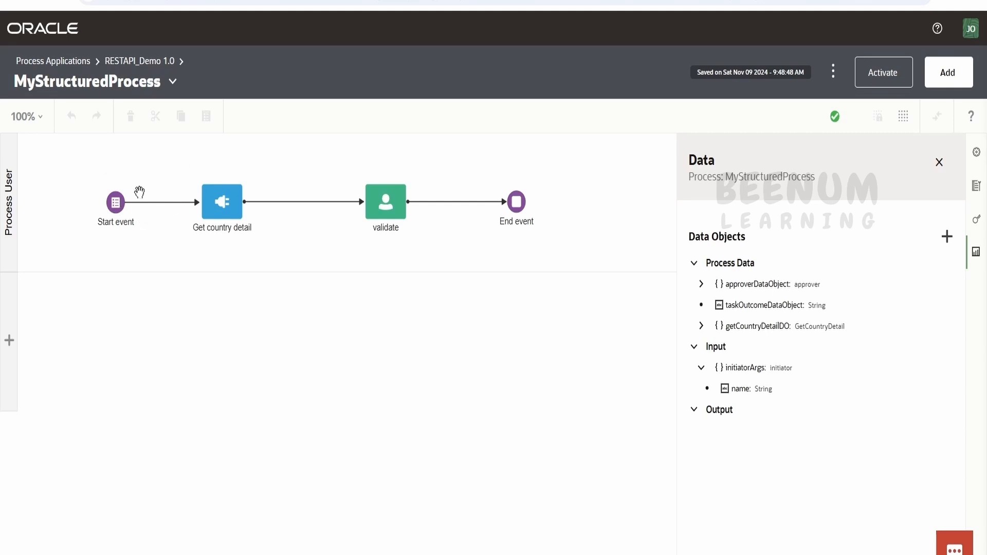
left_click(939, 162)
Step: Open the initiator form from the start event's properties, inspect its name field's properties, and return to MyStructuredProcess
left_click(109, 208)
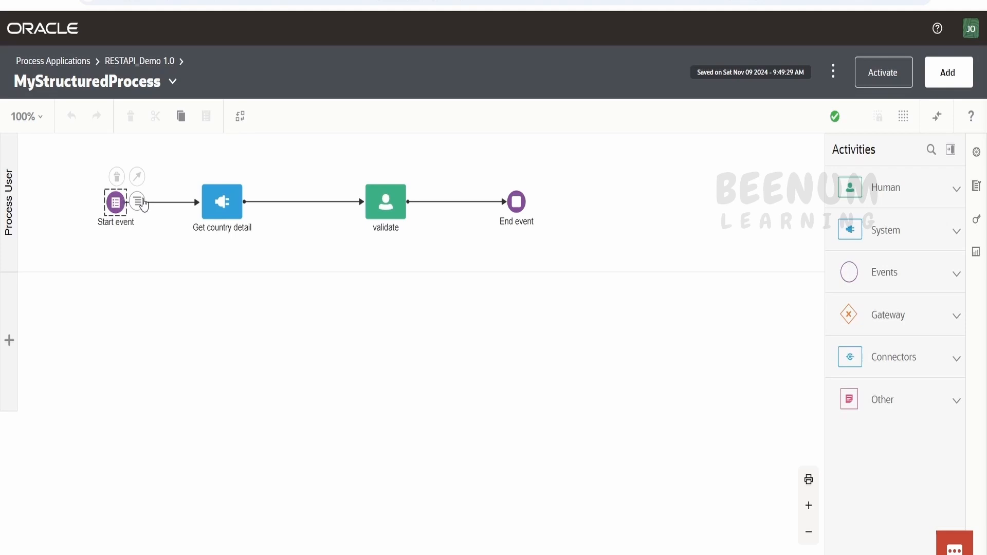
double_click(119, 211)
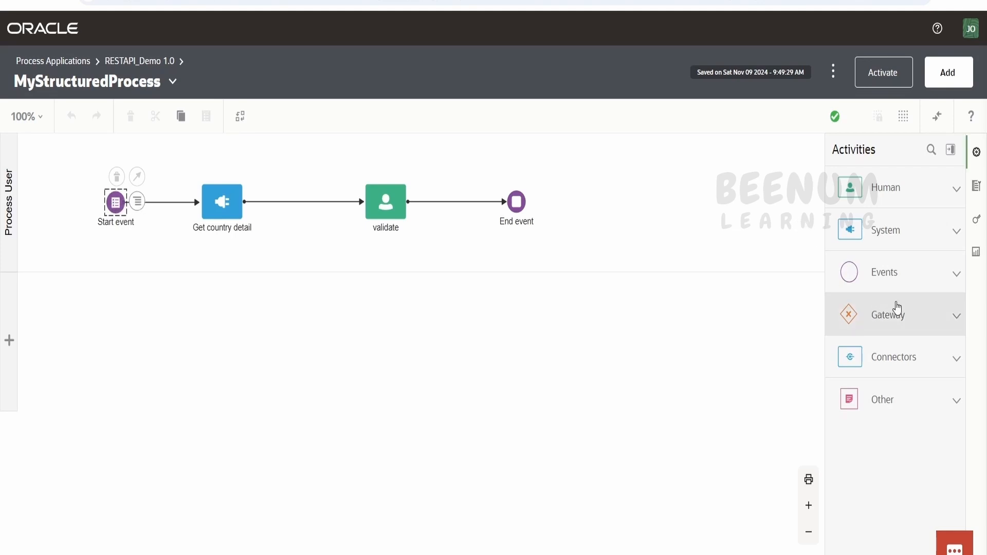
scroll(808, 396, "down", 3)
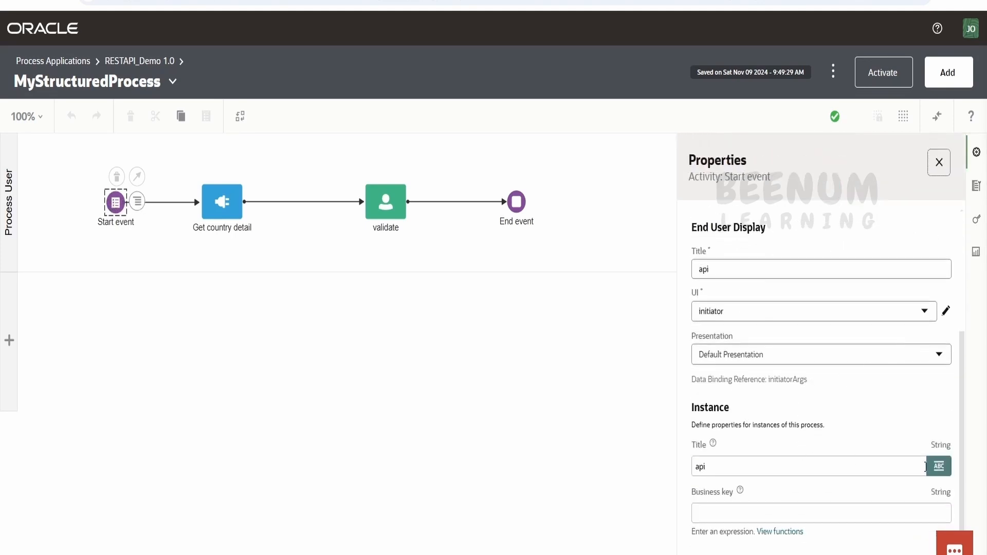
left_click(950, 316)
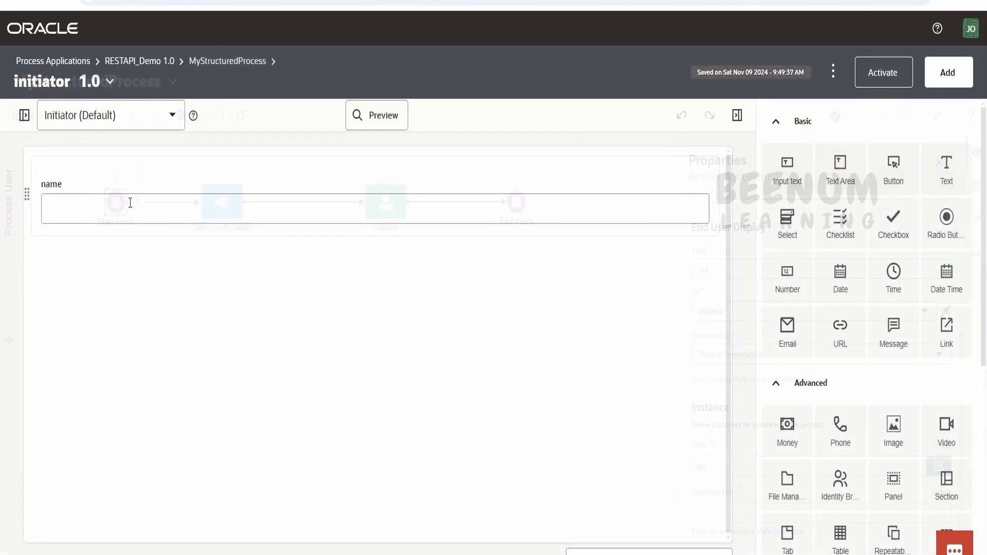
left_click(24, 127)
left_click(311, 180)
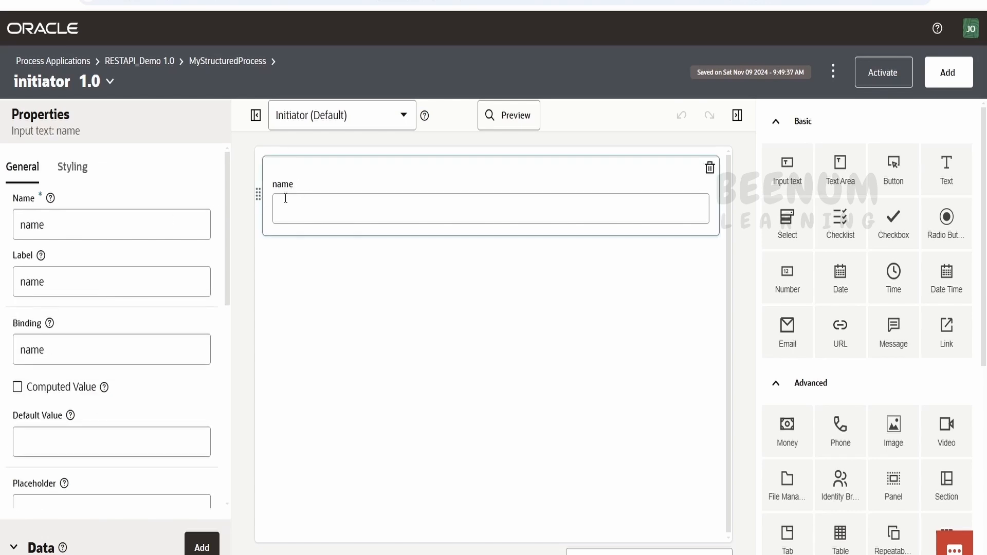
left_click(213, 62)
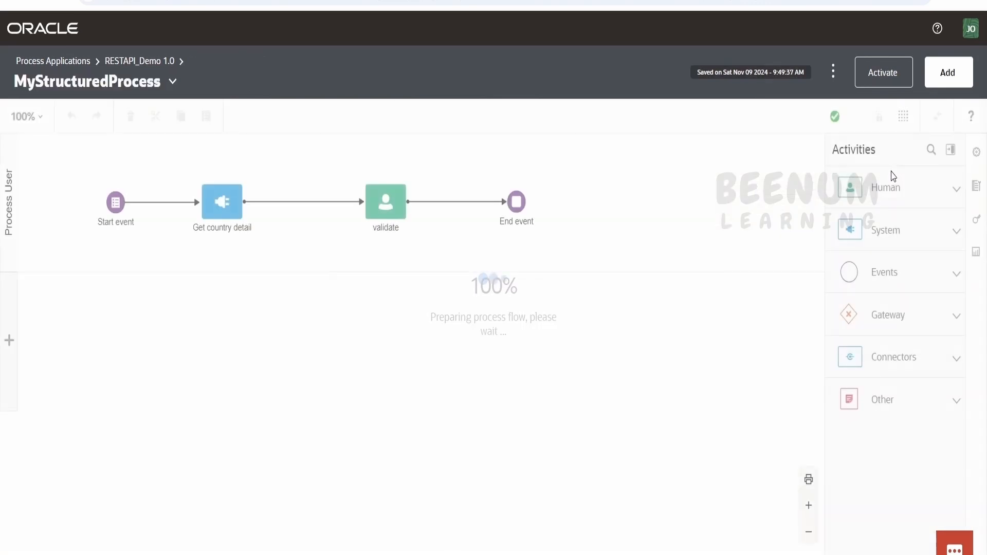
Step: Check the process's Input and Output data objects again and close the data view
left_click(977, 253)
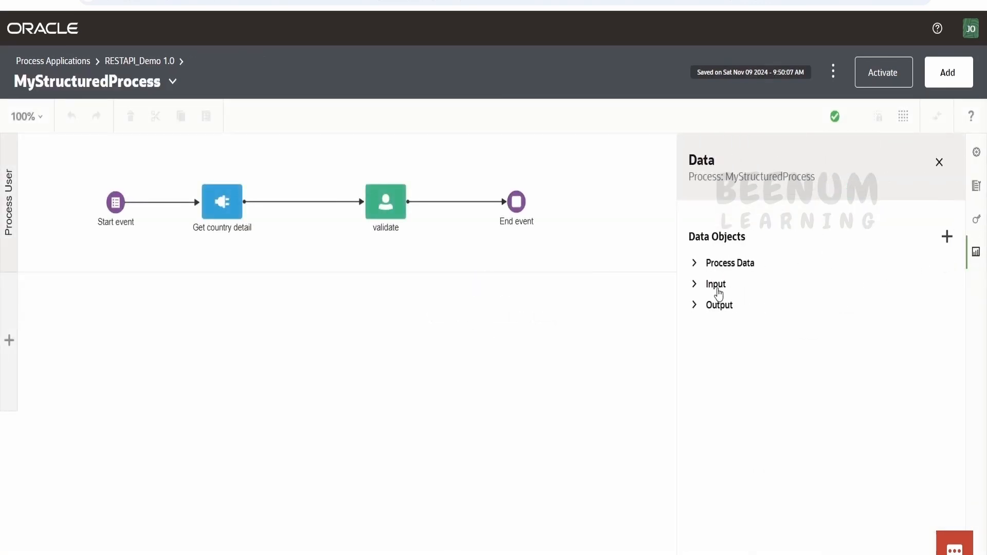
left_click(716, 289)
left_click(722, 333)
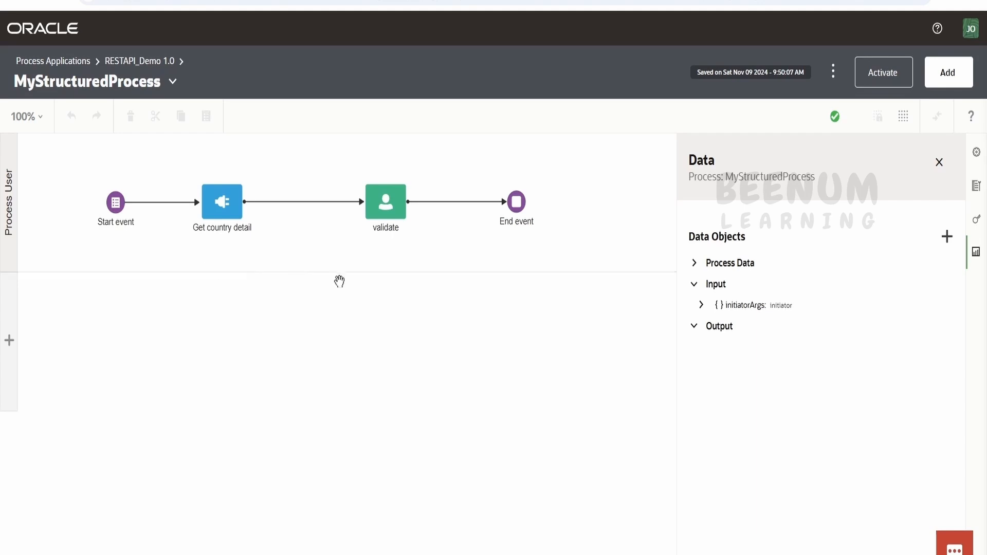
left_click(939, 162)
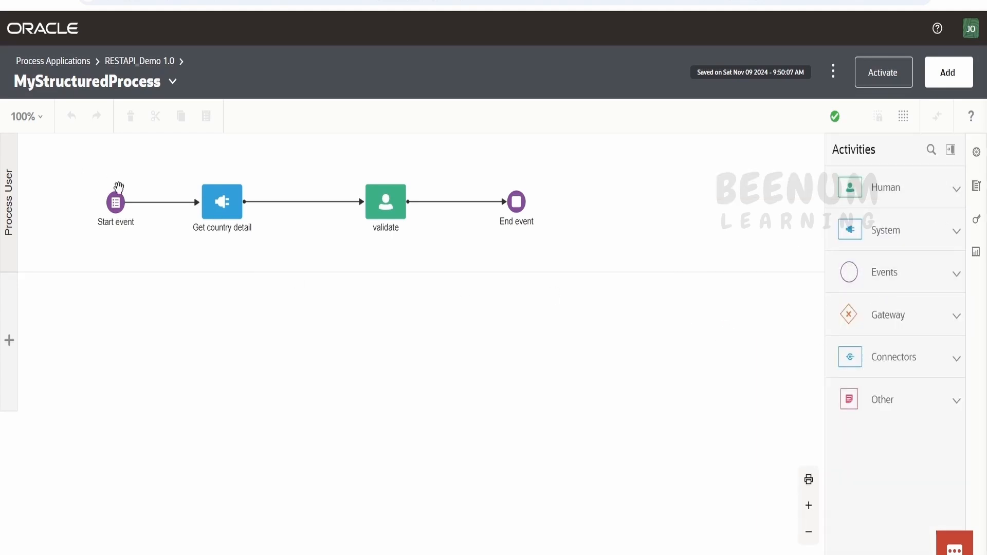
Step: Extend the height of the Process User lane and try to place a Message Start event above the existing start event
left_click(908, 233)
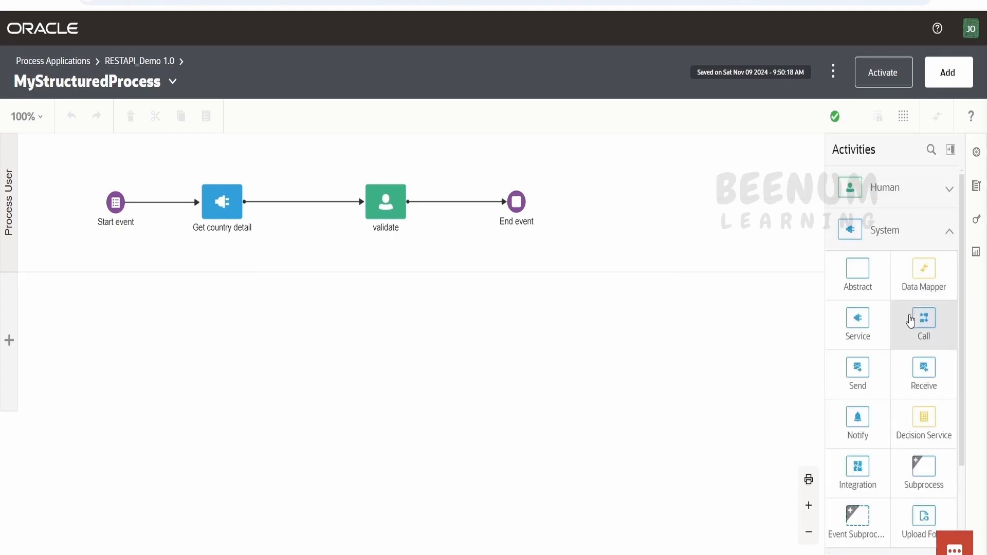
scroll(903, 360, "down", 3)
left_click(892, 430)
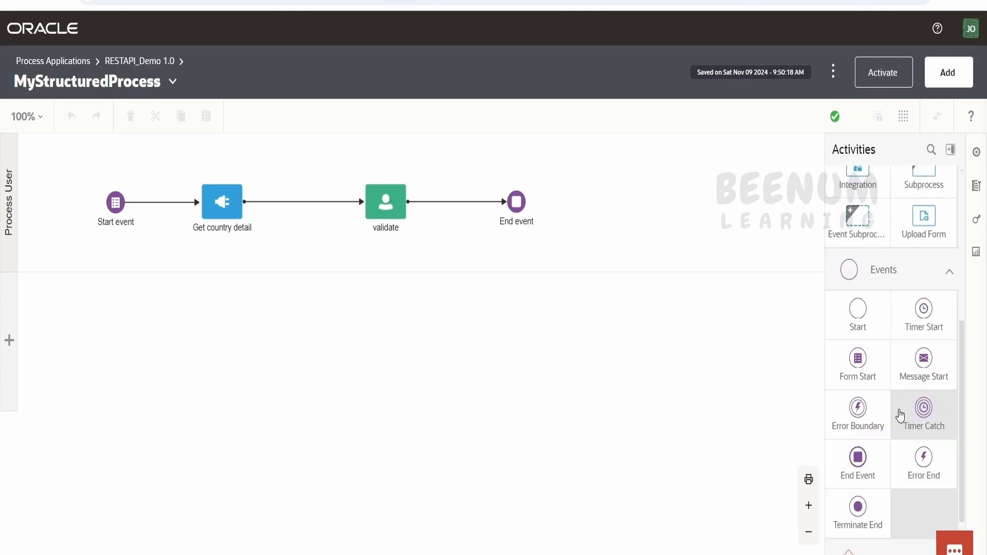
left_click_drag(924, 364, 131, 169)
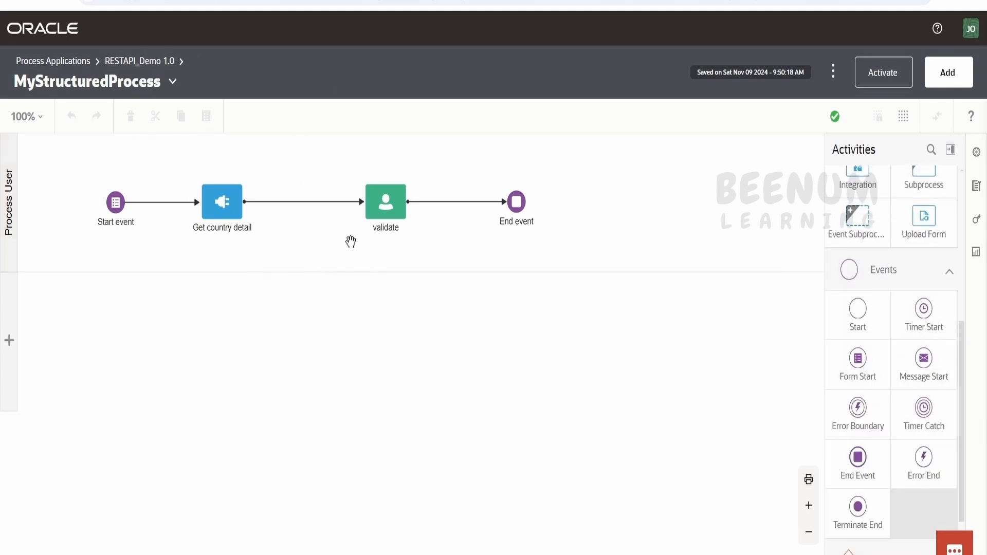
left_click_drag(48, 271, 49, 312)
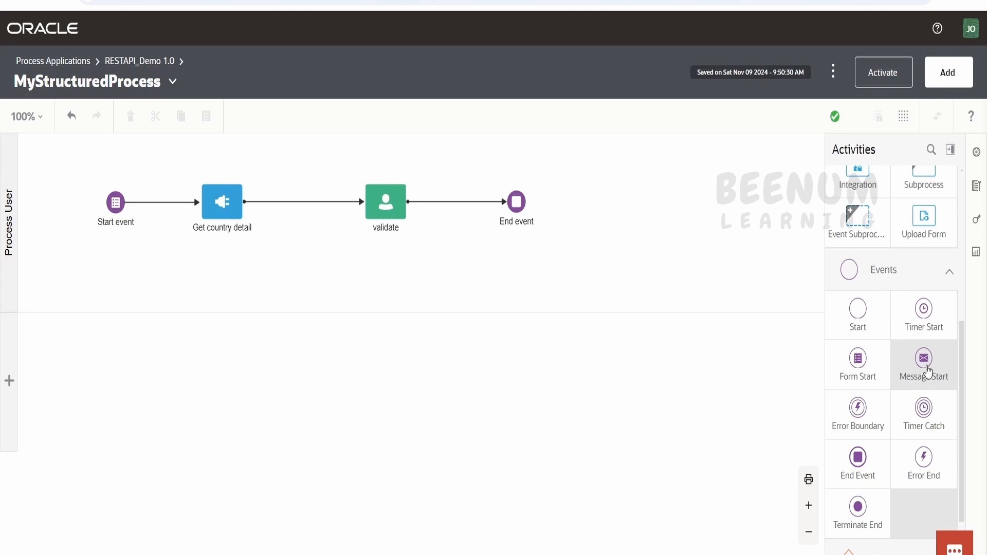
left_click_drag(928, 371, 121, 175)
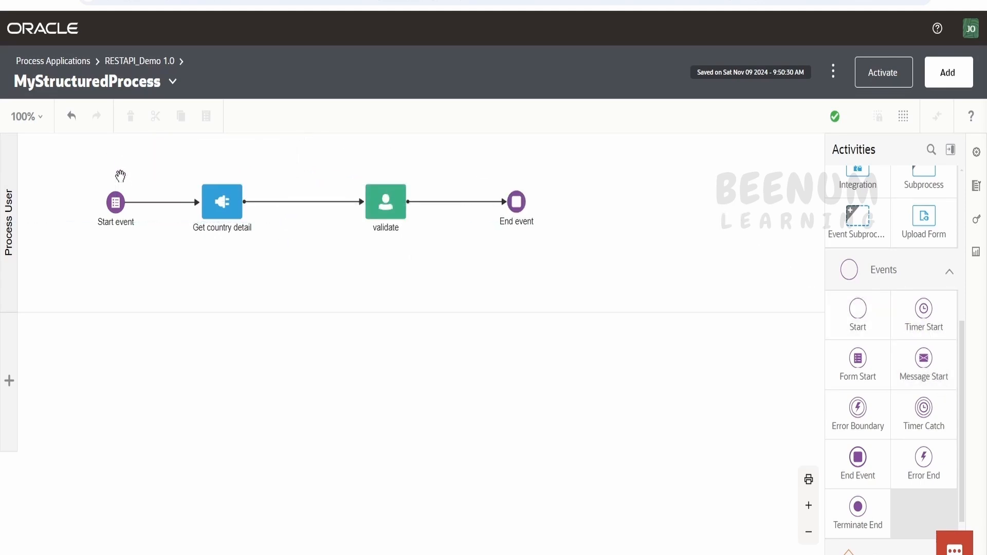
Step: Change the start event's type to Message Start and review its arguments definition in the properties
left_click(116, 212)
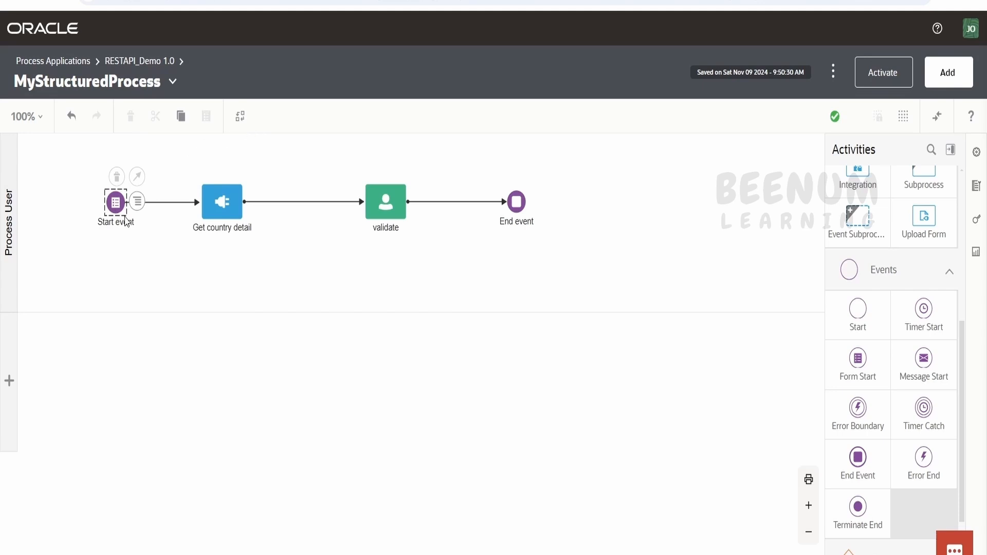
left_click(240, 116)
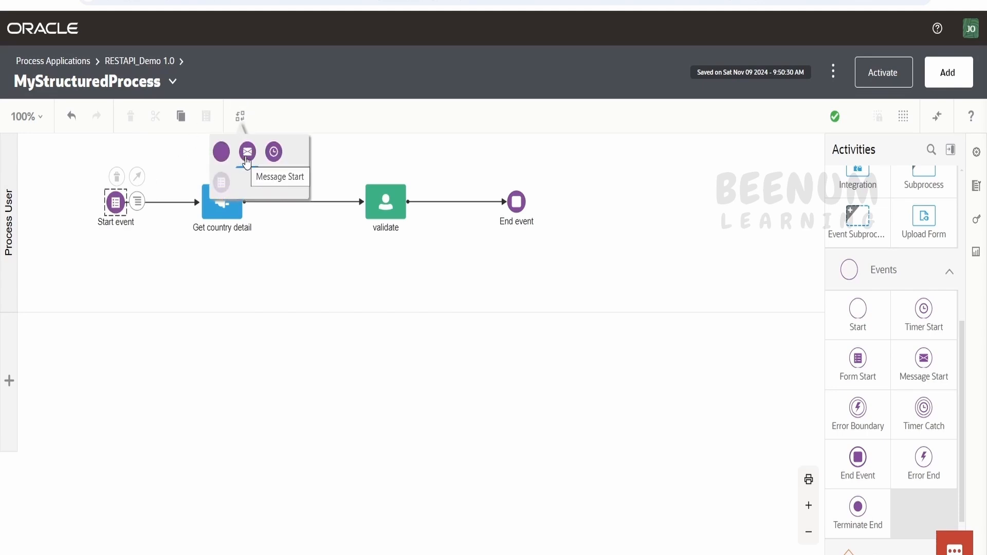
left_click(247, 152)
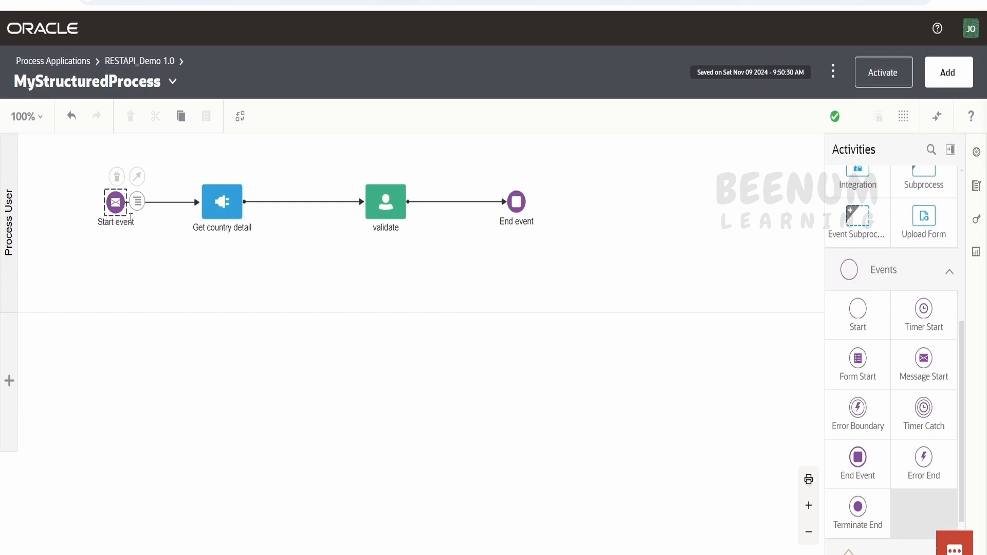
double_click(124, 200)
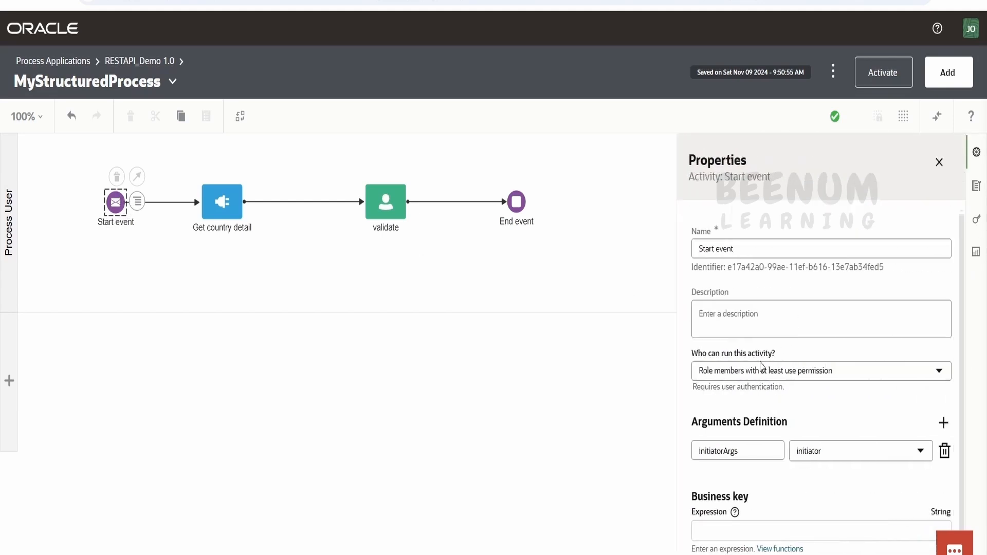
left_click(824, 441)
left_click(833, 425)
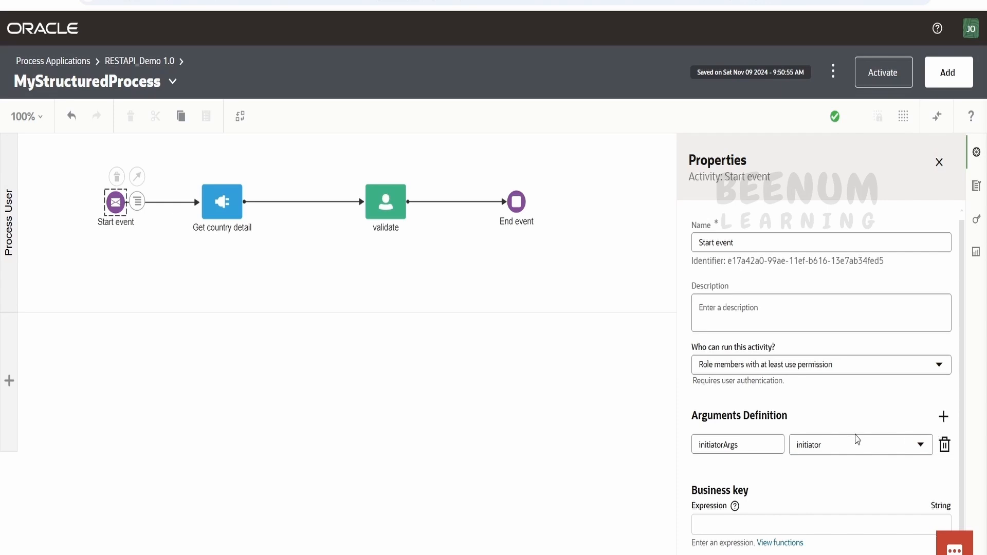
Step: Switch the start event's type back to Form Start and close its properties
left_click(246, 121)
left_click(223, 182)
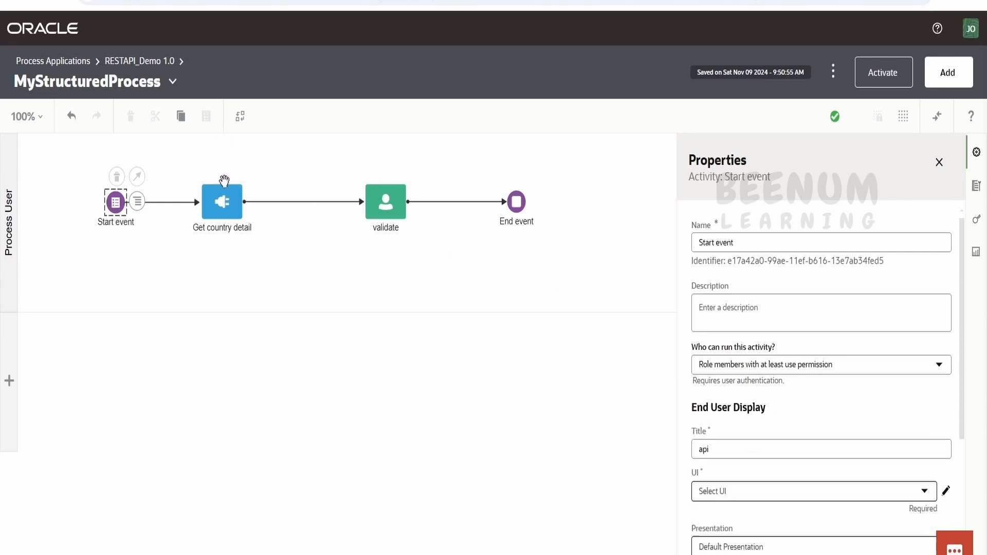
left_click(938, 163)
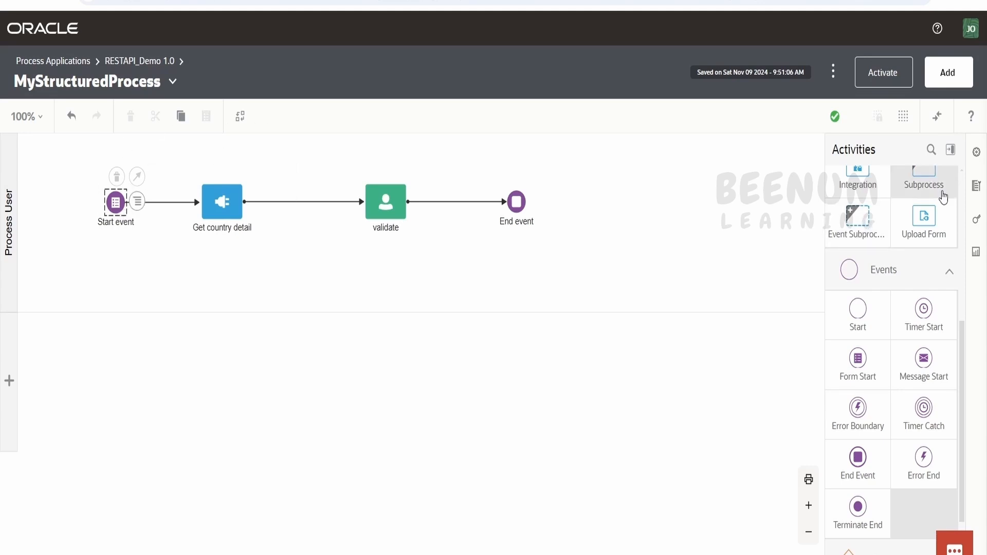
Step: Show the process's data objects and expand Process Data
left_click(976, 251)
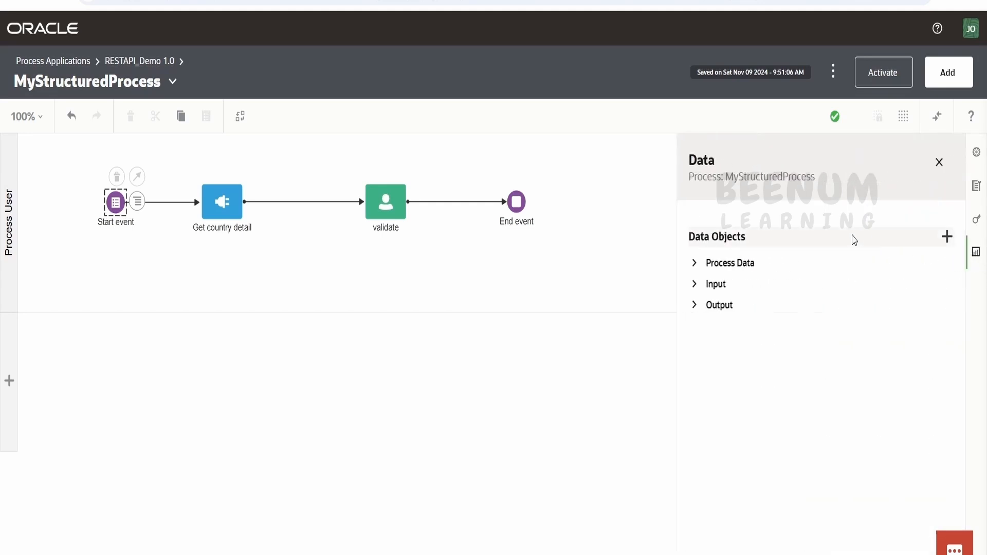
left_click(729, 265)
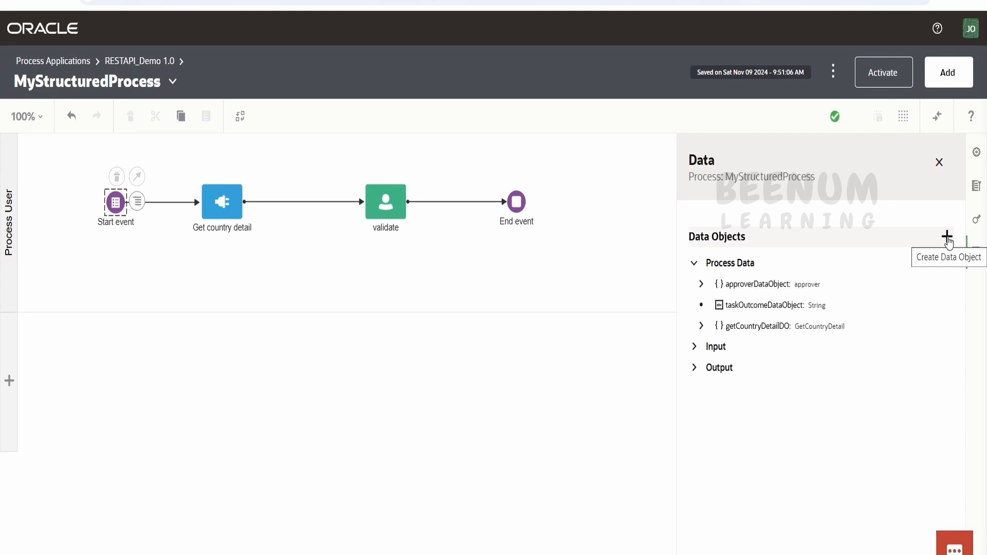
Step: Close the data view and open the data association of the Get country detail activity
left_click(231, 206)
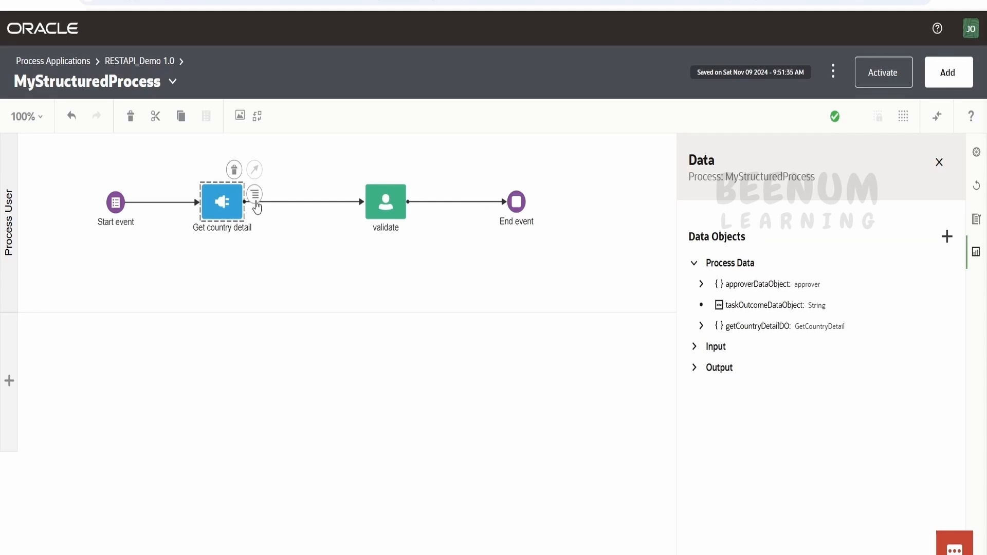
left_click(255, 198)
left_click(285, 236)
left_click(939, 163)
left_click(255, 194)
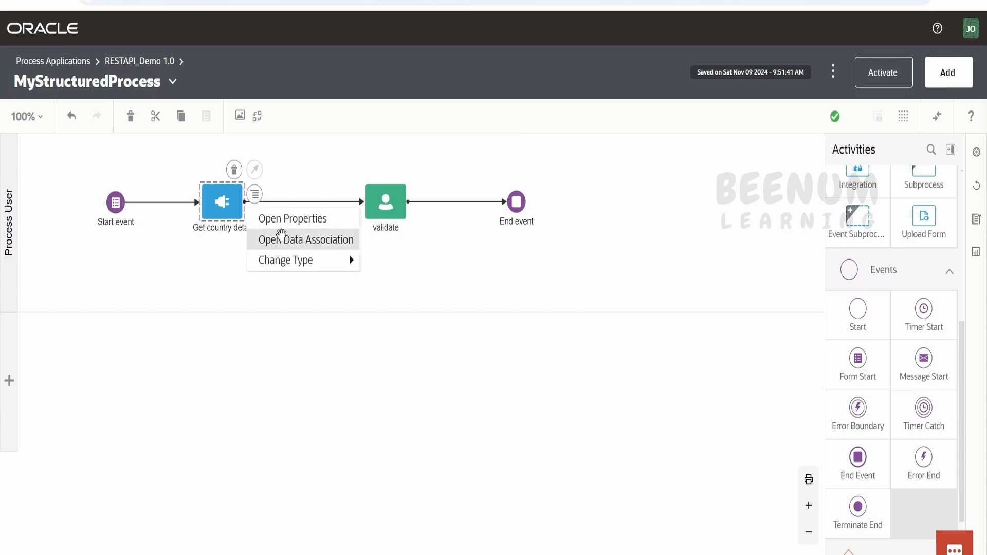
left_click(284, 237)
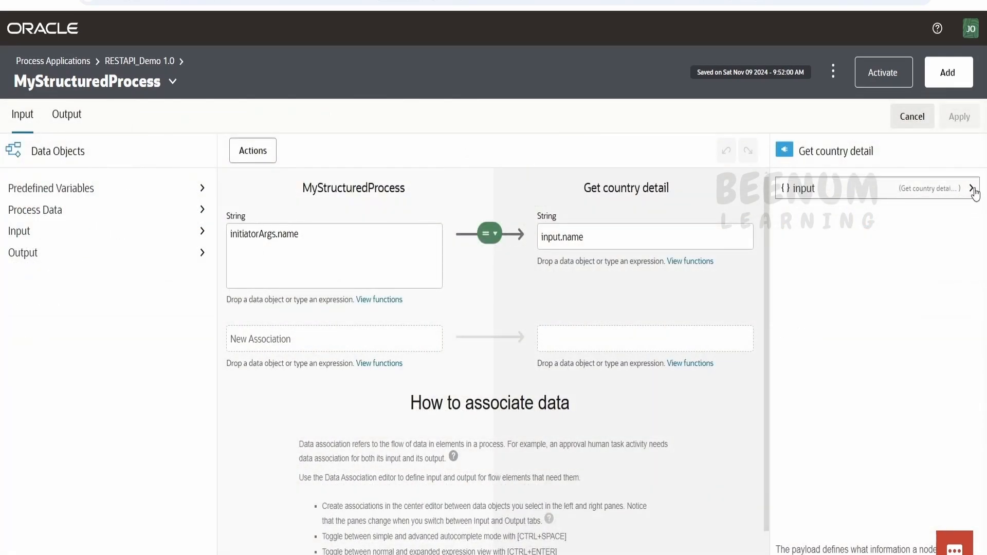
Step: Expand the activity's input, Process Data and initiatorArgs to examine the name mapping, and leave the data association without applying changes
left_click(972, 189)
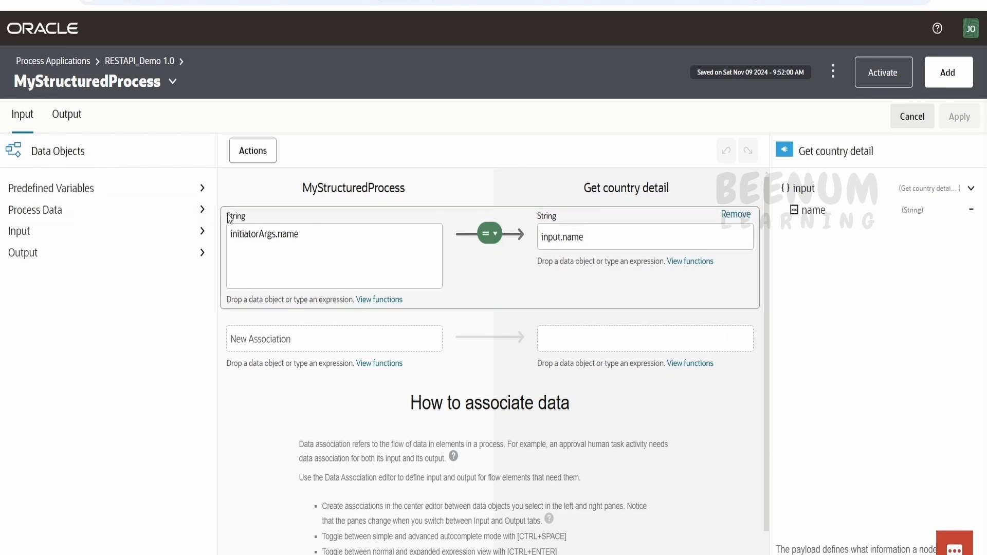
left_click(202, 210)
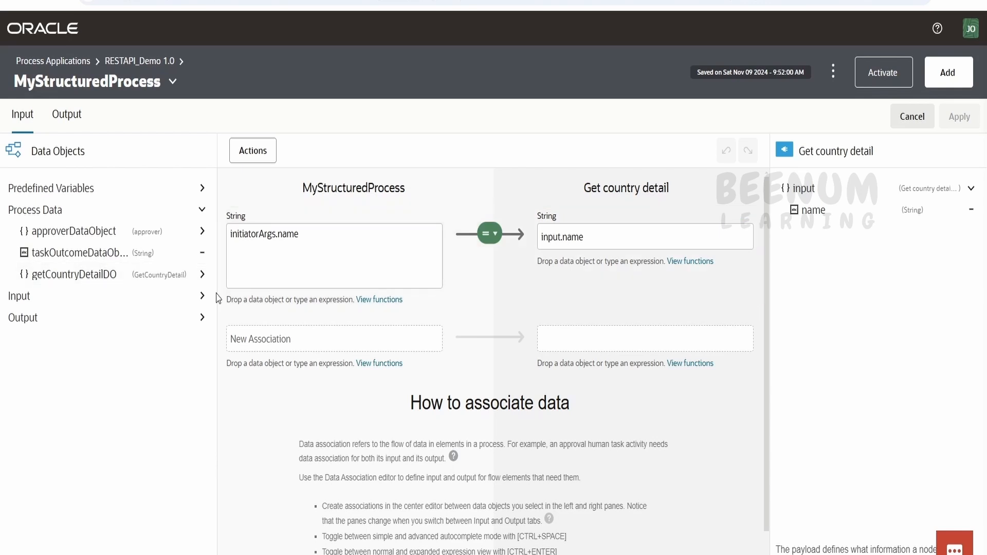
left_click(202, 296)
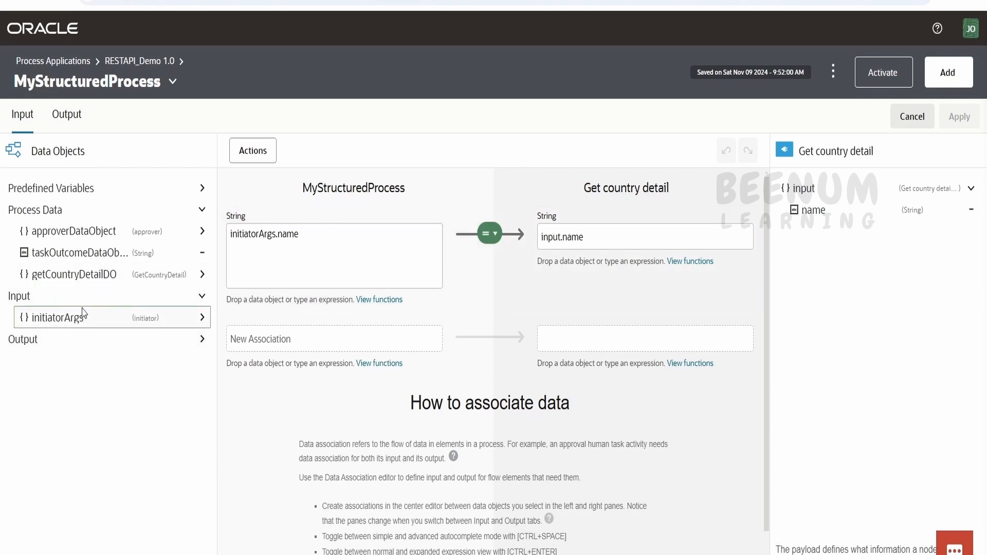
left_click(201, 320)
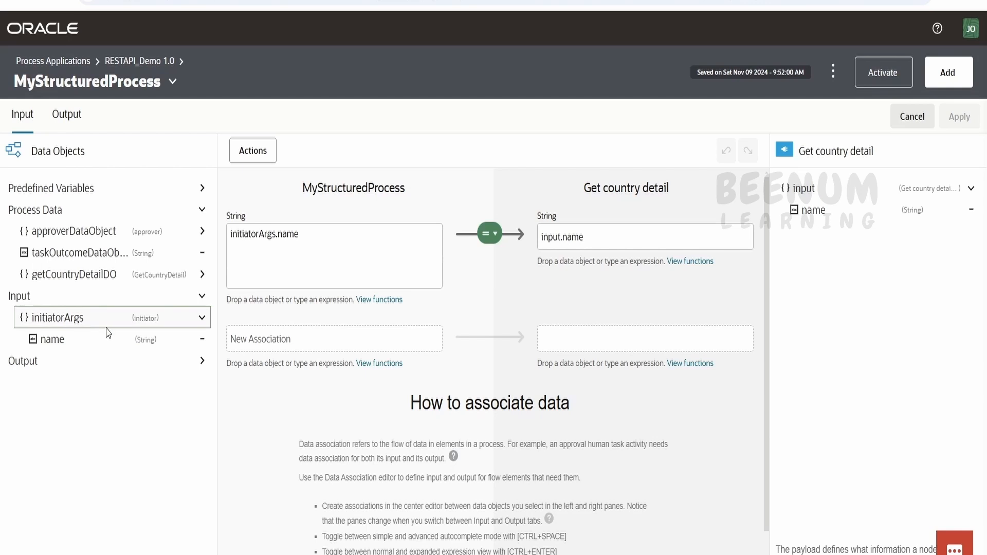
left_click(298, 235)
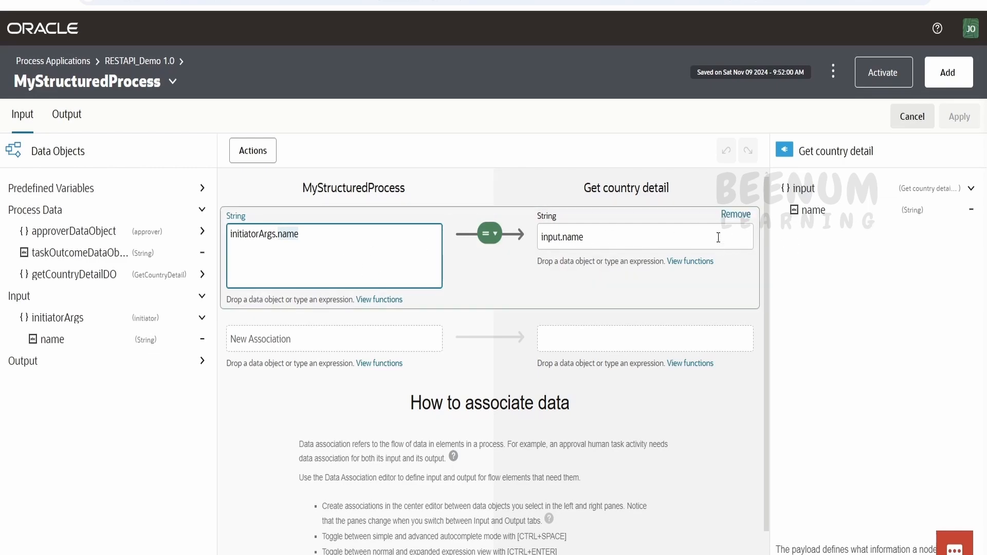
left_click(912, 117)
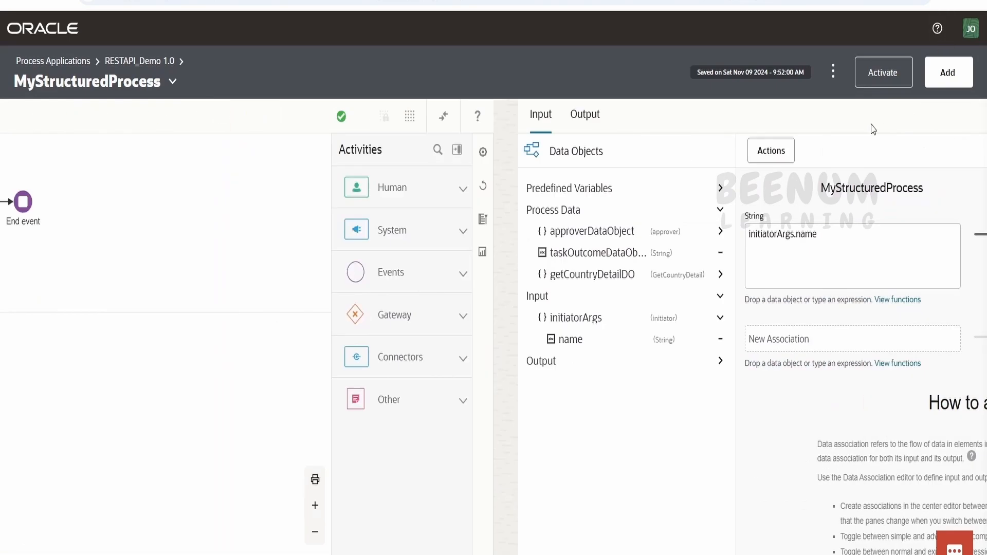
Step: Open the data association of the validate activity and expand its input down to the approver's output
left_click(396, 213)
left_click(417, 195)
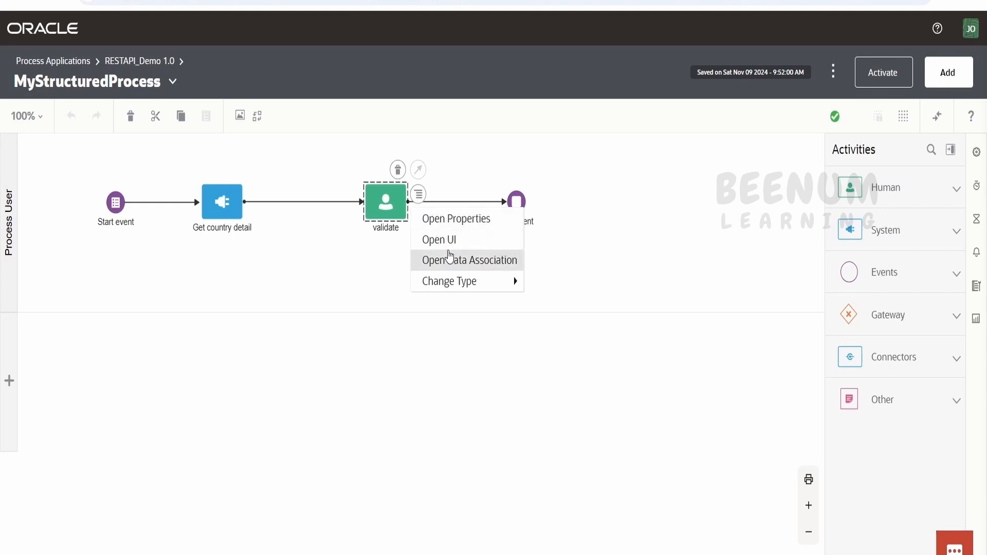
left_click(448, 257)
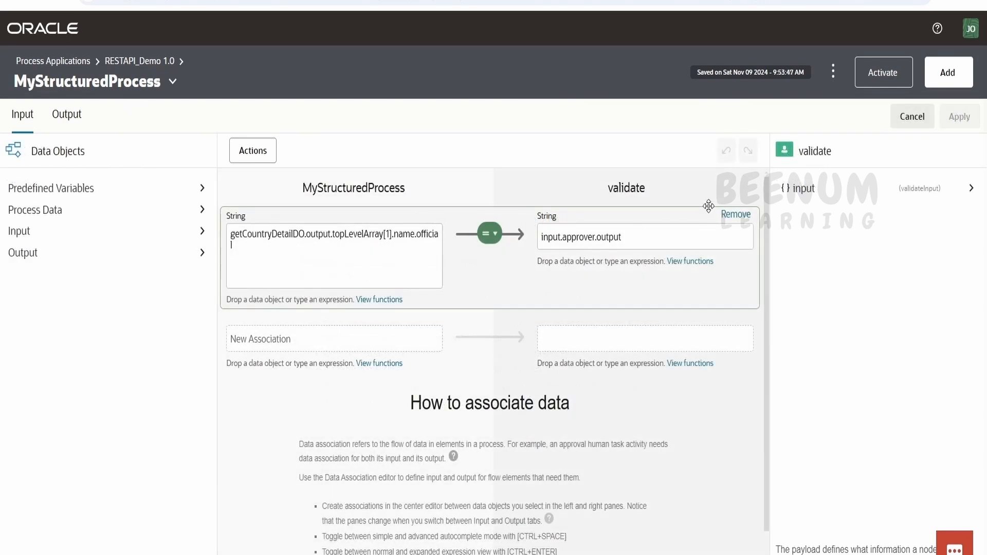
left_click(976, 195)
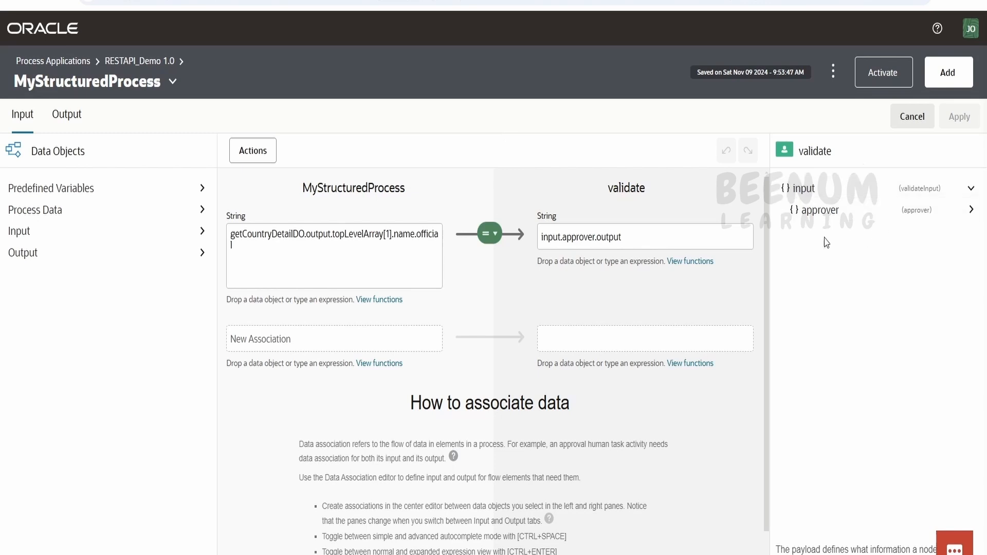
left_click(971, 211)
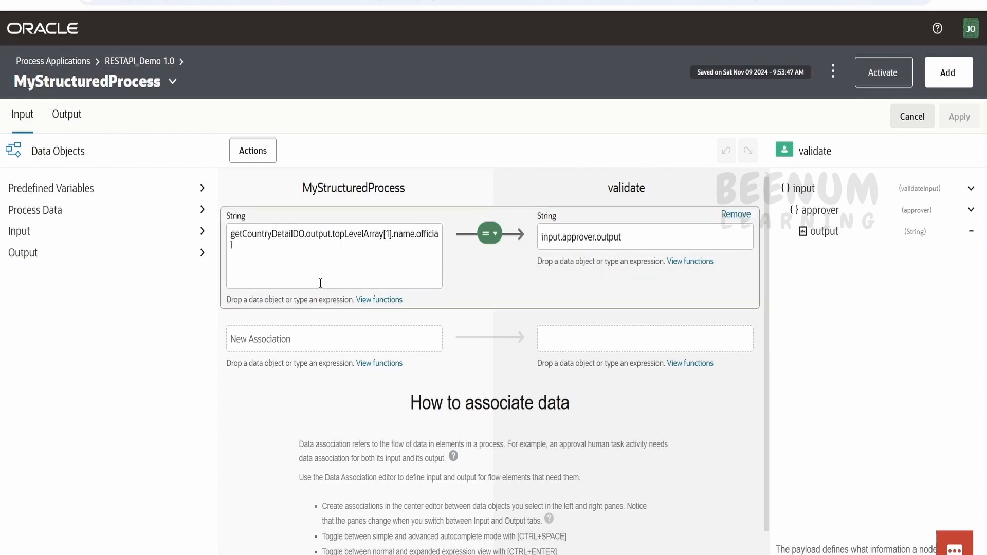
Step: Expand getCountryDetailDO down to topLevelArray to examine the official name mapping, and leave the data association without applying changes
left_click_drag(306, 258, 209, 219)
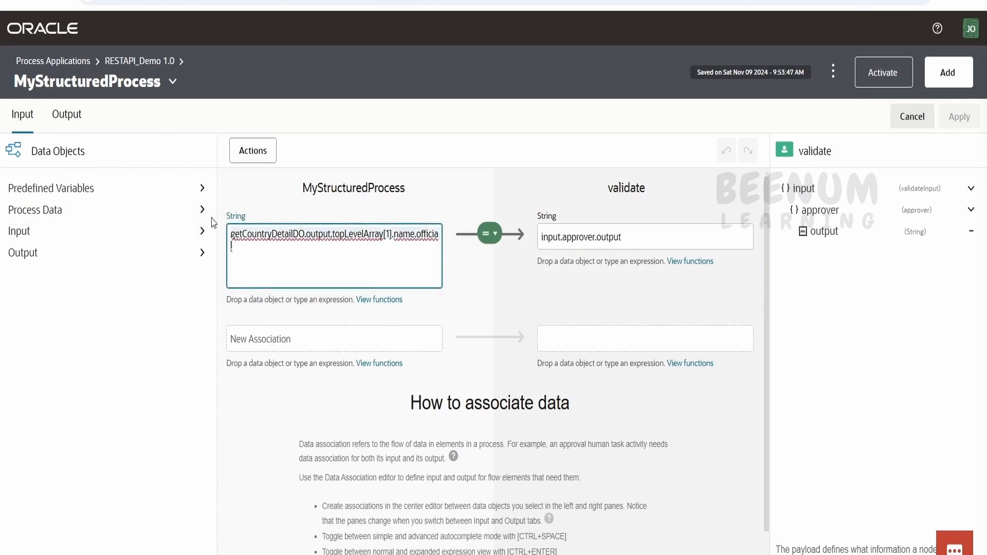
left_click(207, 213)
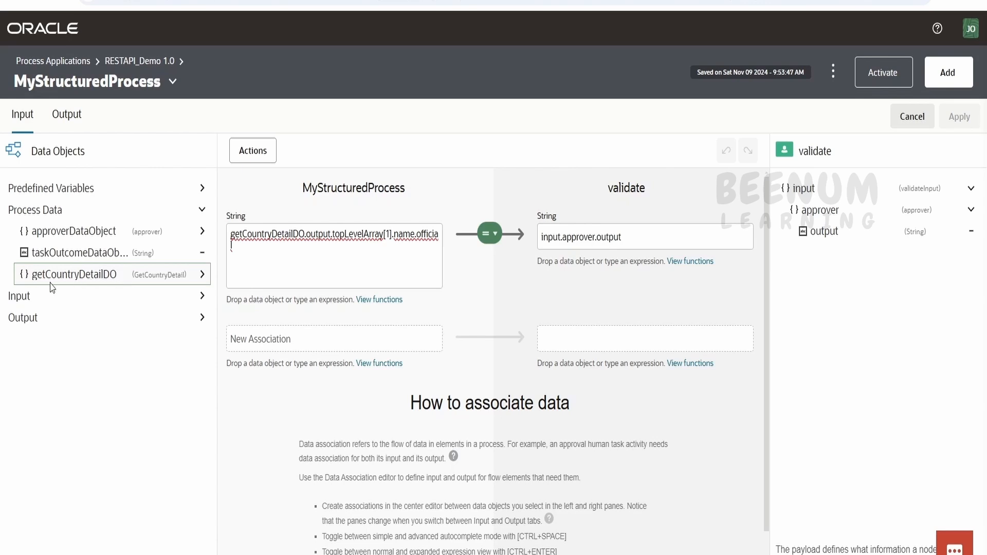
left_click(202, 274)
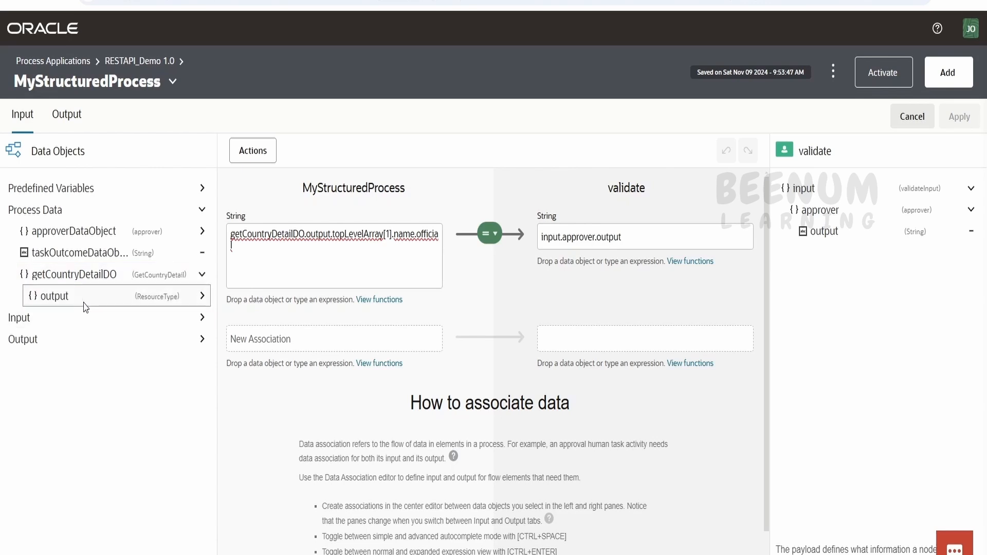
left_click(202, 297)
left_click(203, 317)
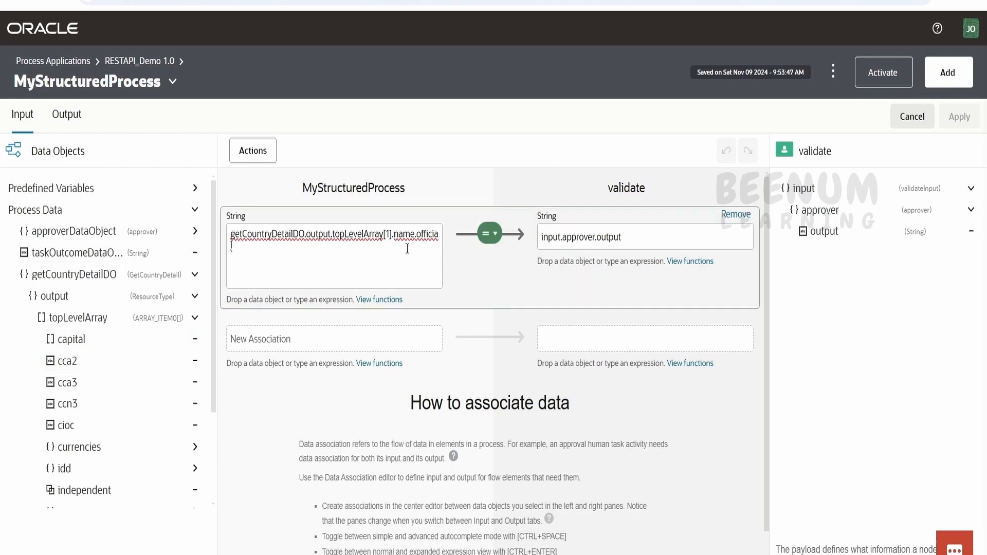
left_click(427, 231)
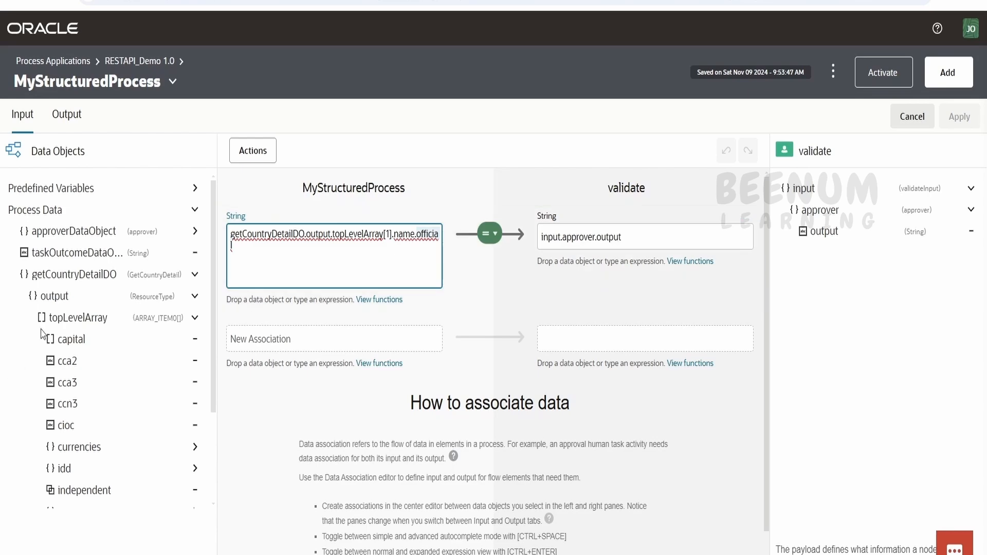
left_click(912, 116)
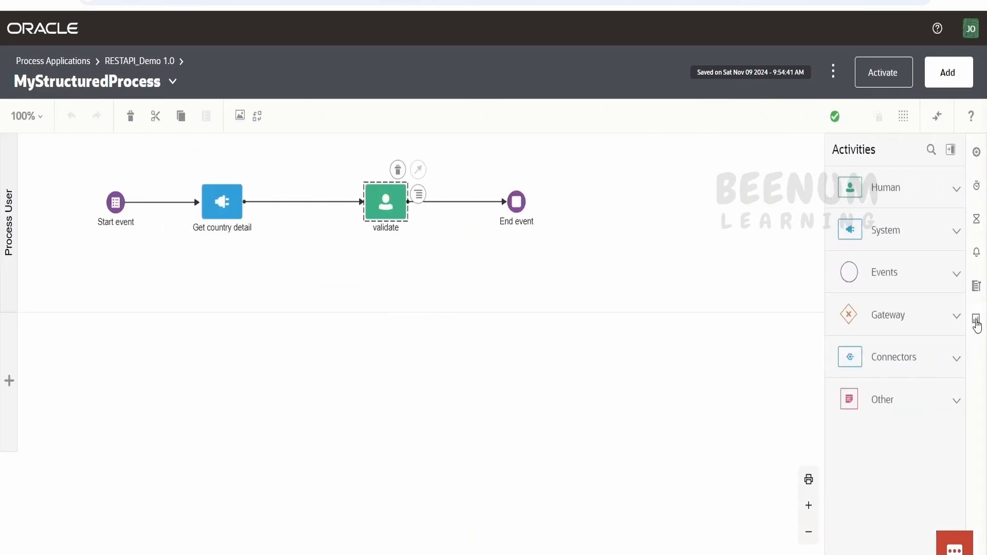
Step: Show the process's data objects with Process Data expanded, and move the validate activity slightly closer to Get country detail
left_click(976, 320)
left_click(702, 265)
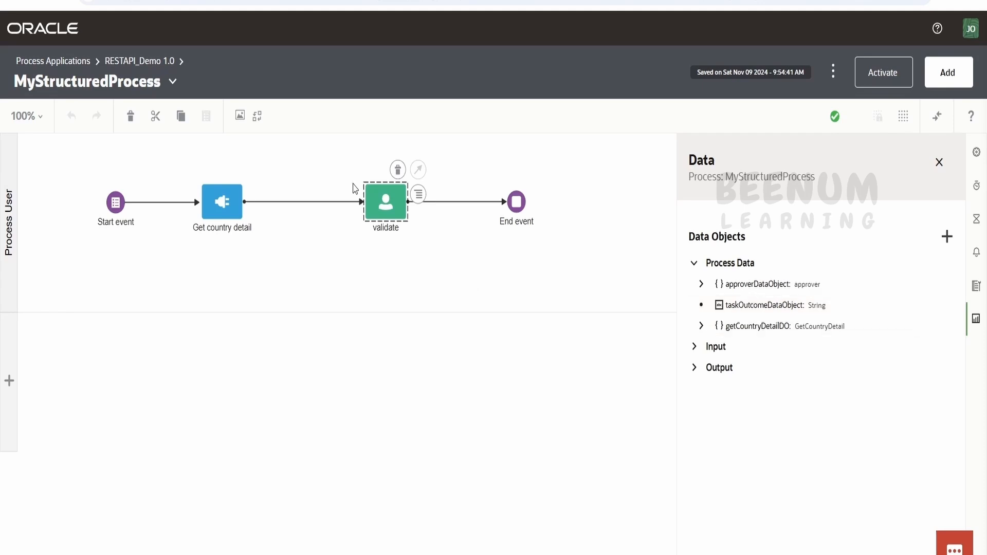
left_click_drag(392, 211, 376, 211)
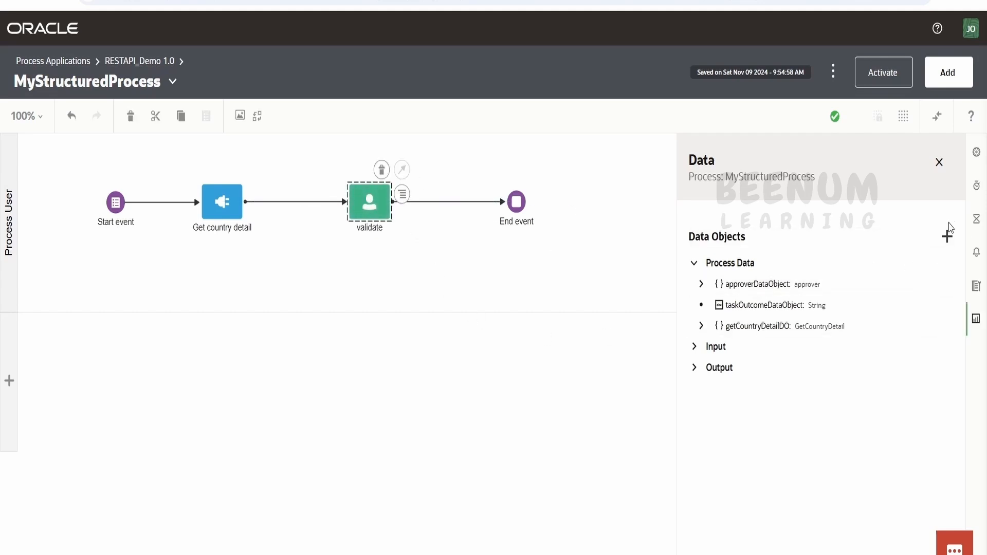
Step: Create a process data object named vFirstName with the simple data type String
left_click(945, 237)
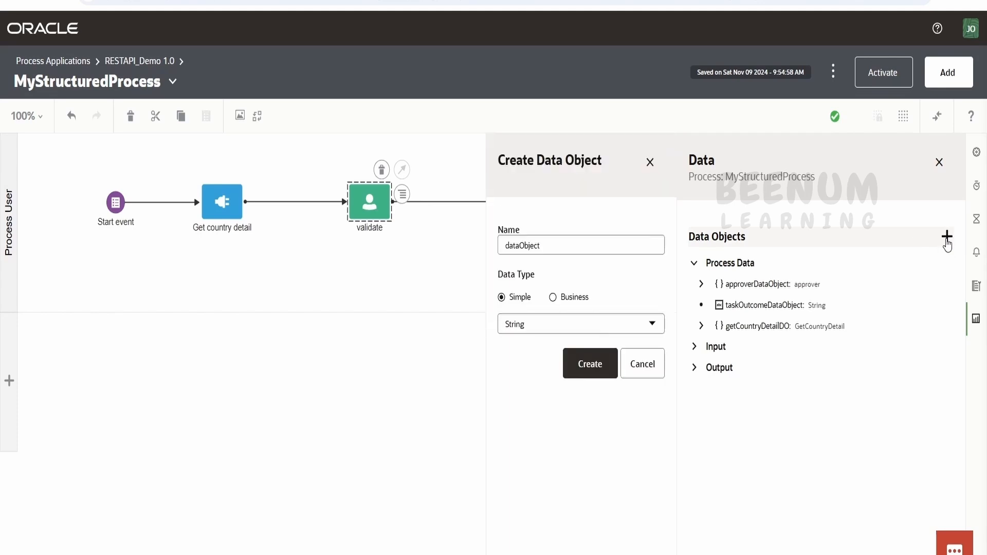
left_click(627, 245)
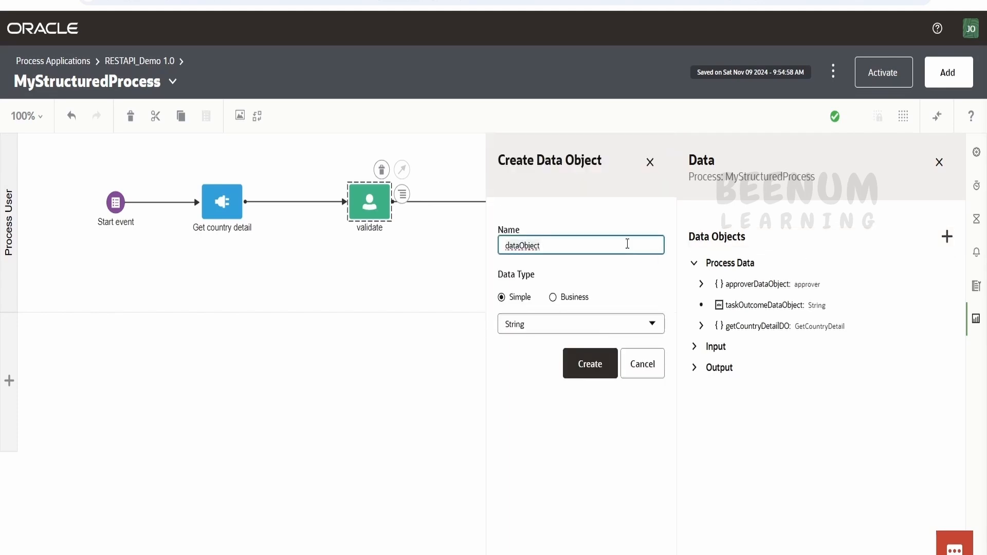
key("ctrl+a")
type("v")
key("BackSpace")
left_click(540, 331)
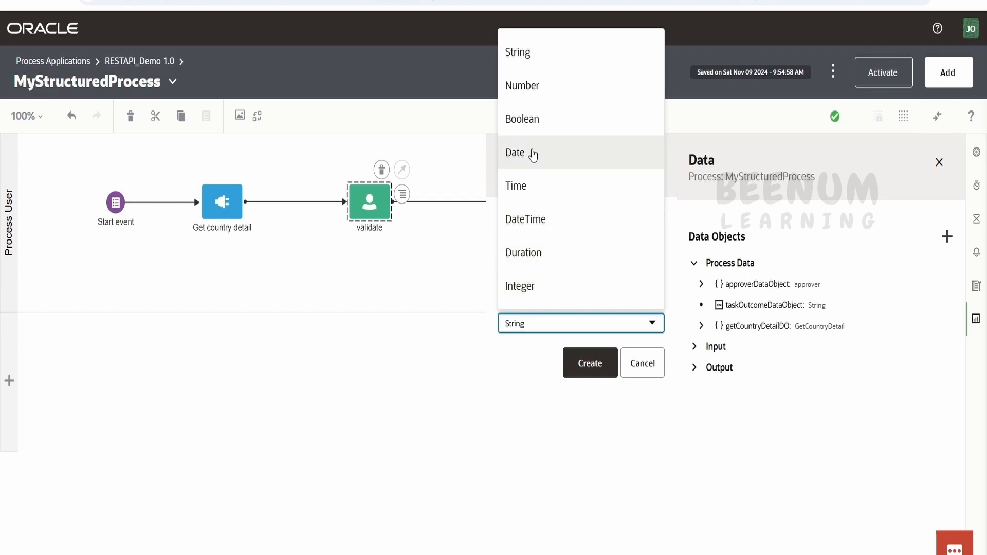
left_click(539, 62)
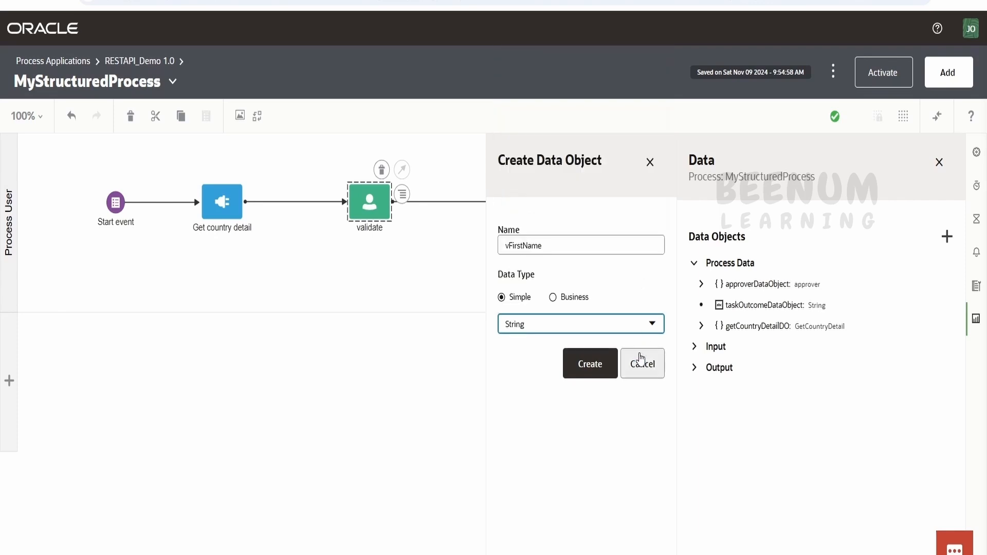
left_click(591, 365)
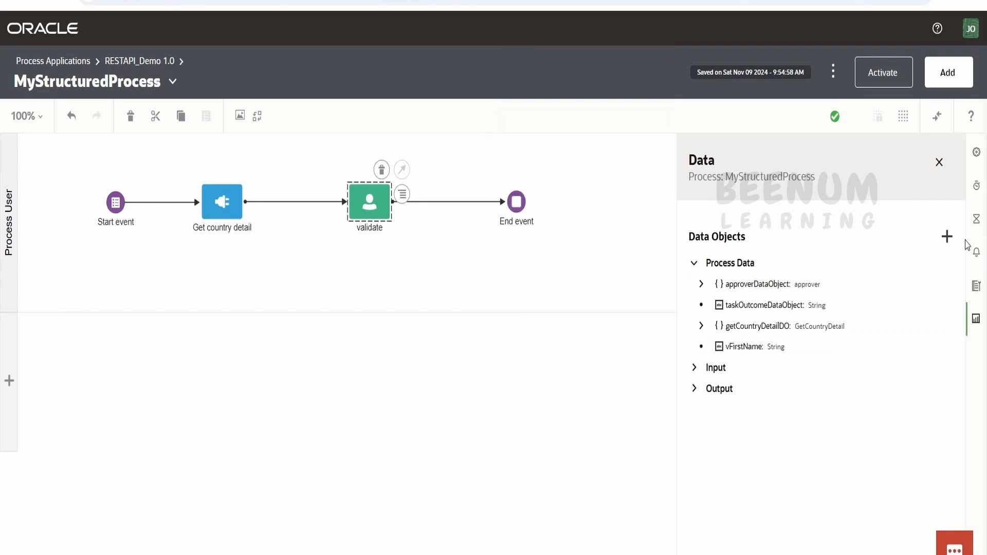
Step: Create a process data object named vCardNumber with the simple data type Number
left_click(946, 237)
left_click(586, 237)
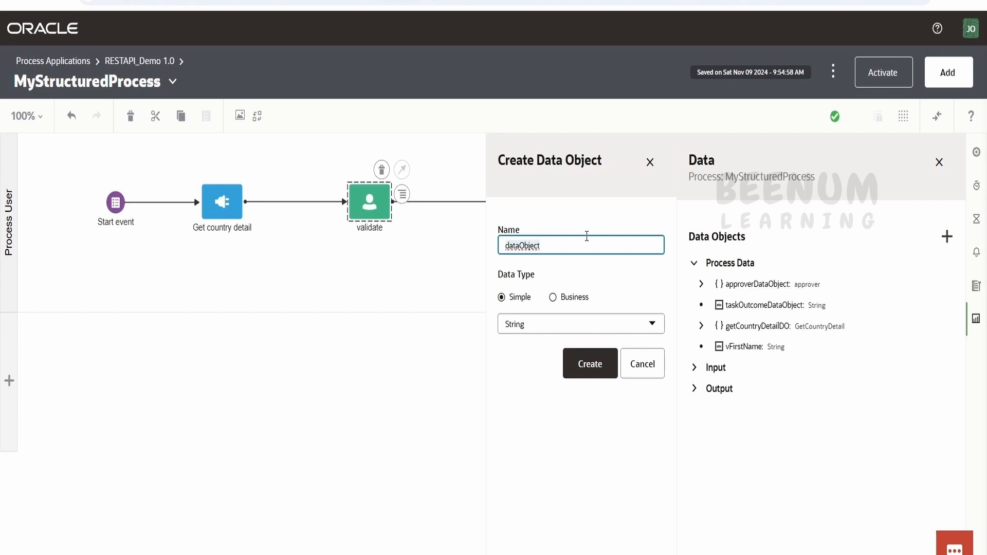
key("ctrl+a")
type("vCard")
left_click(577, 325)
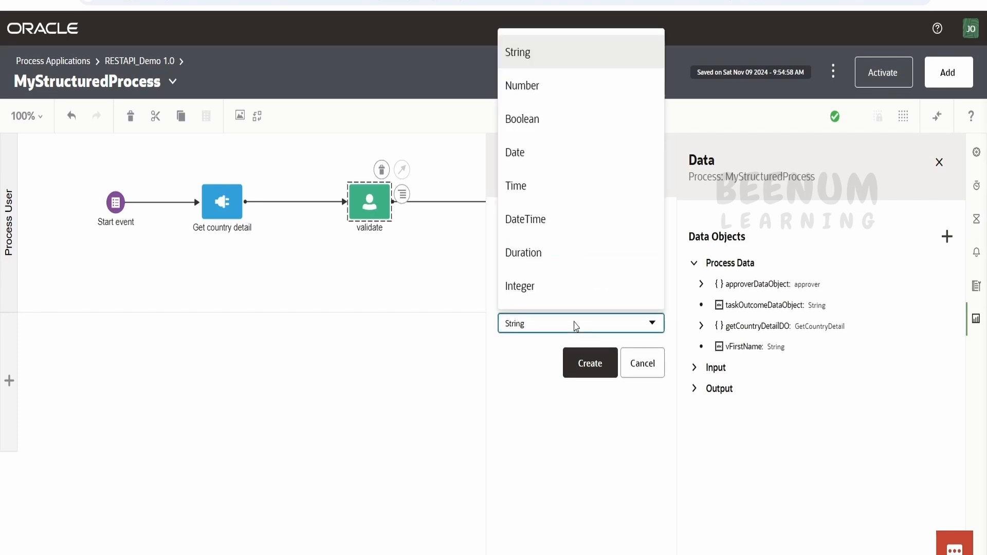
left_click(527, 85)
left_click(590, 364)
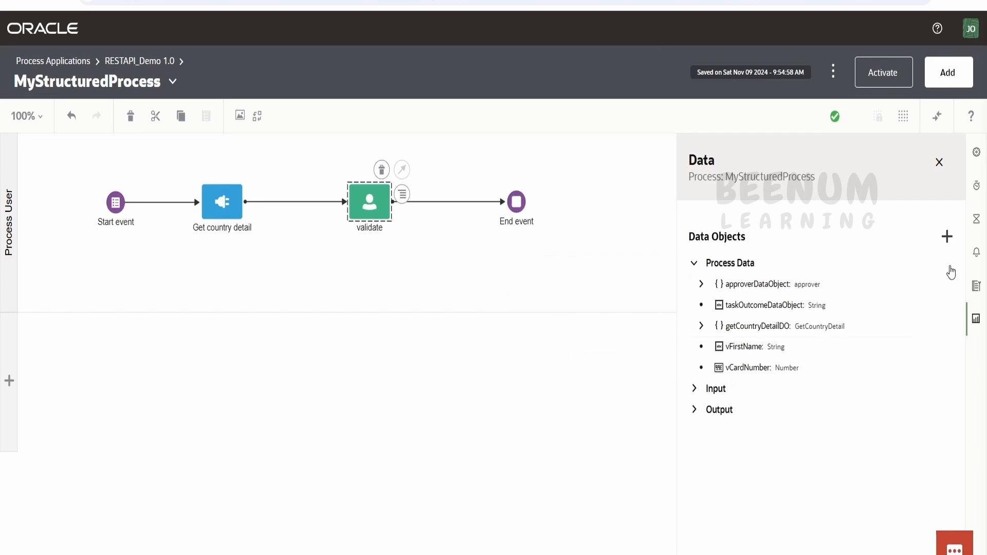
Step: Start a new data object with a Business data type, look through the available business types, and name it vInitiator
left_click(947, 237)
left_click(581, 299)
left_click(582, 325)
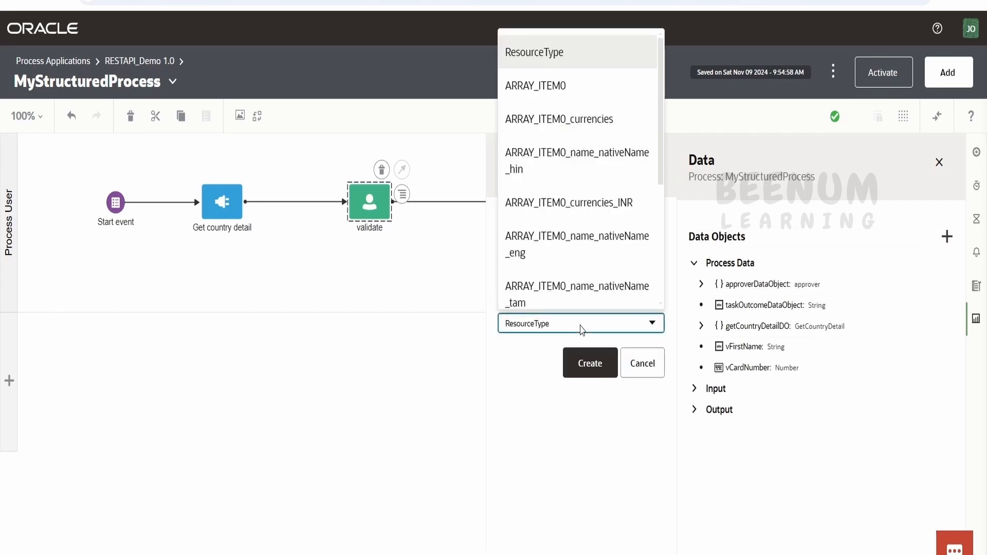
scroll(581, 308, "down", 5)
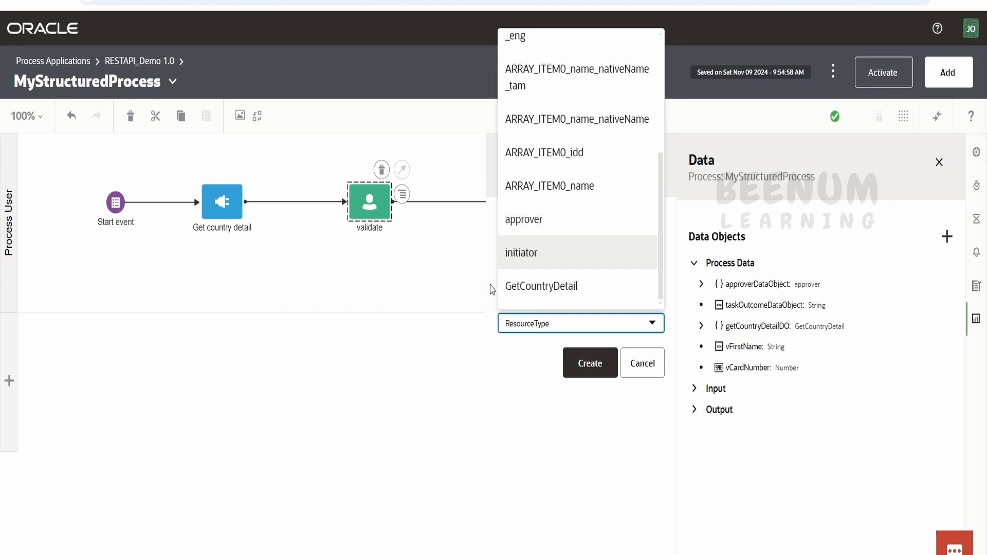
left_click(546, 263)
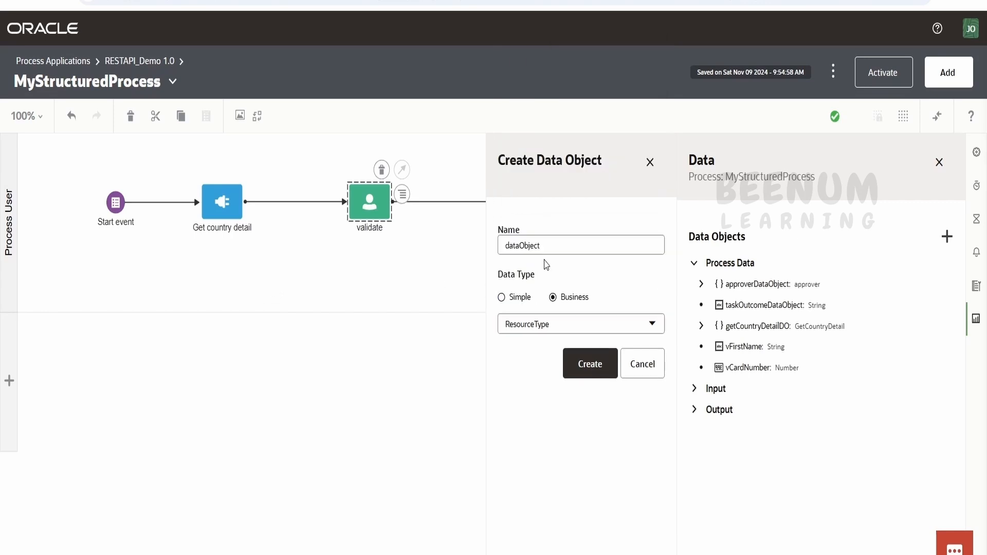
left_click(535, 247)
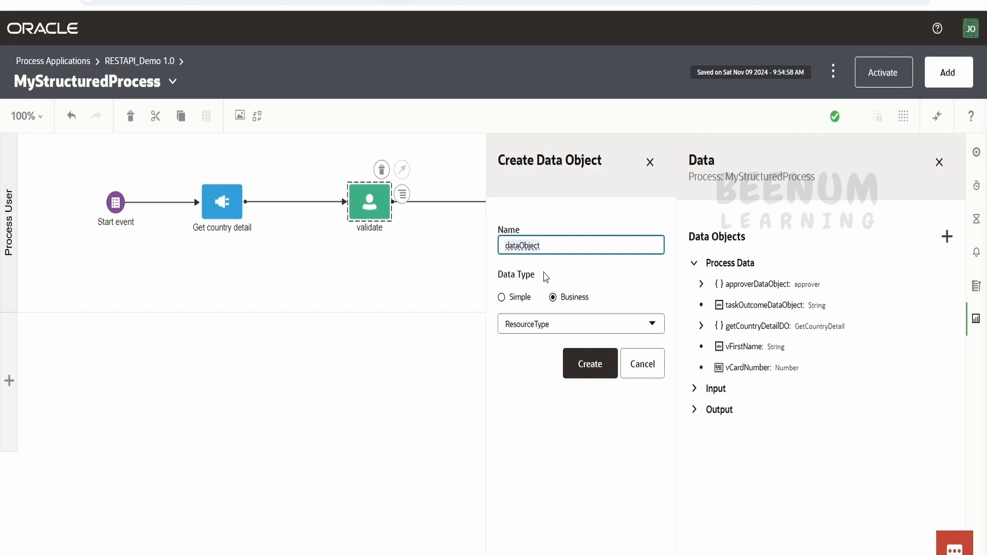
key("ctrl+a")
type("v")
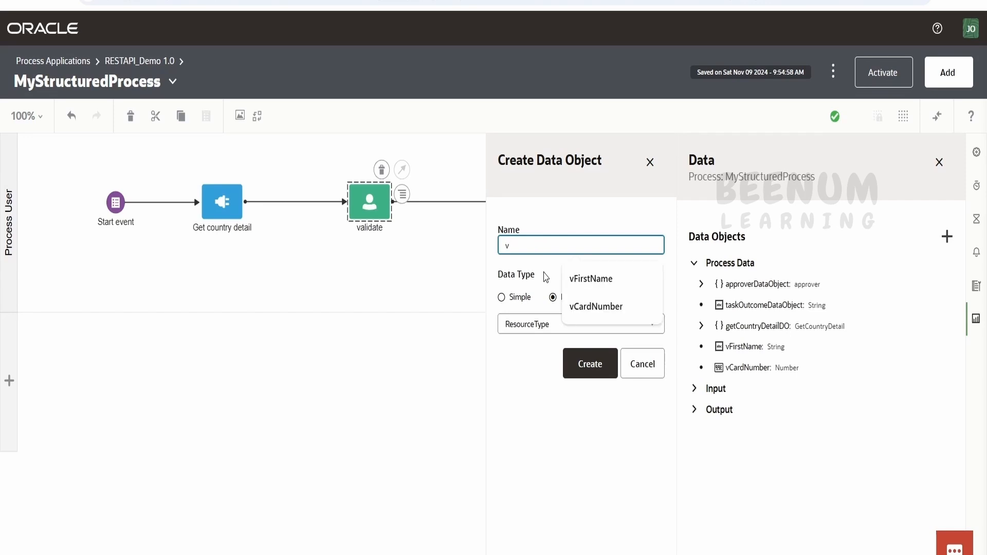
type("Initiator")
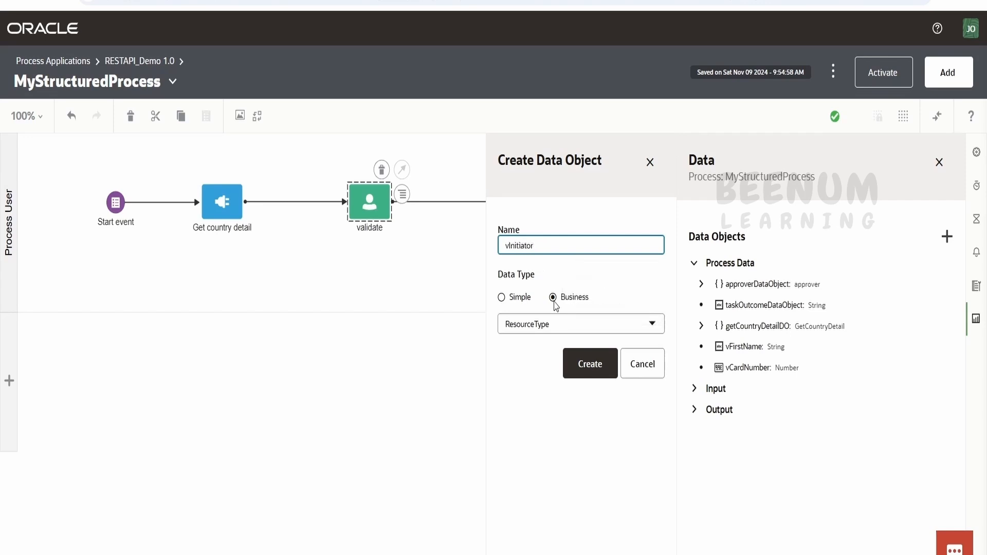
Step: Review the business type list, keep ResourceType for the vInitiator data object, and create it
left_click(560, 323)
scroll(555, 210, "down", 5)
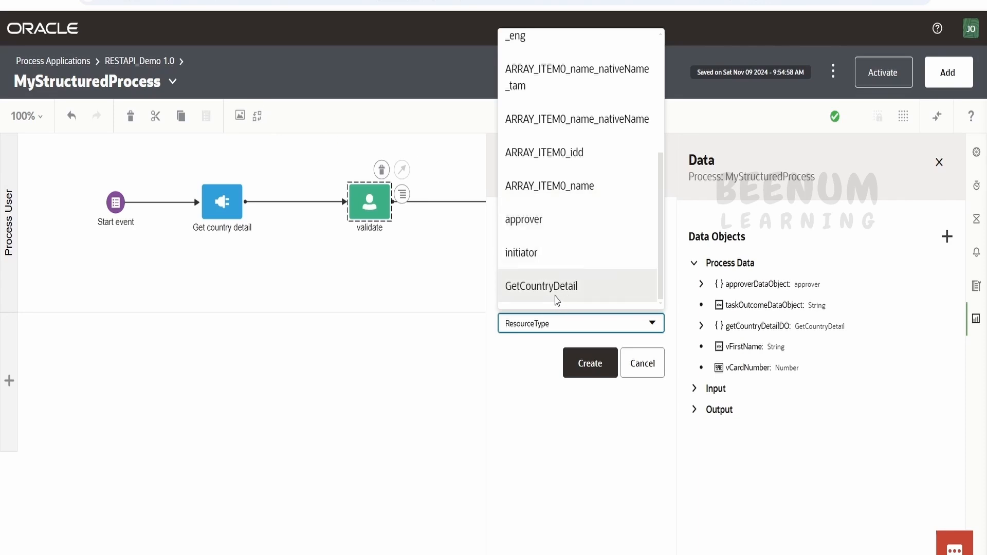
scroll(555, 286, "up", 2)
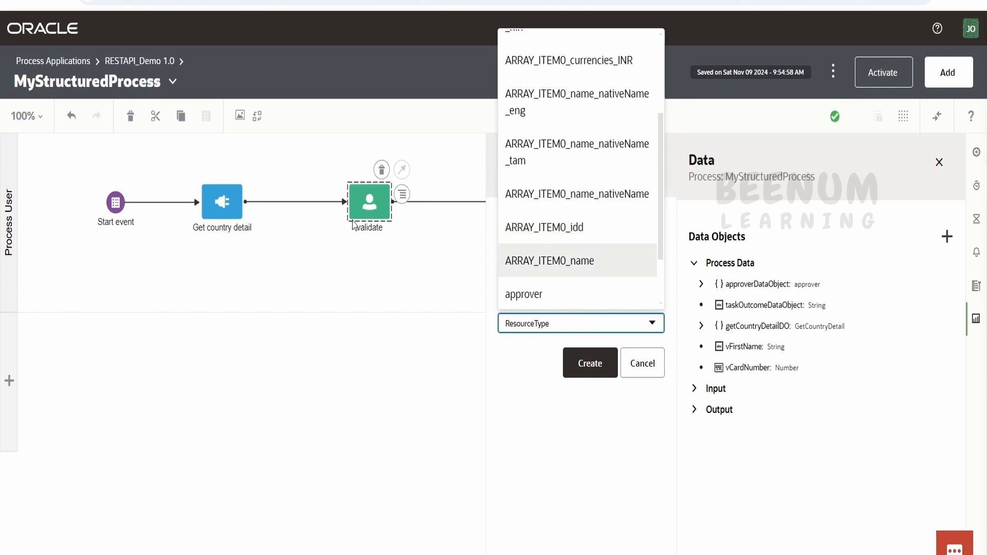
scroll(545, 257, "up", 4)
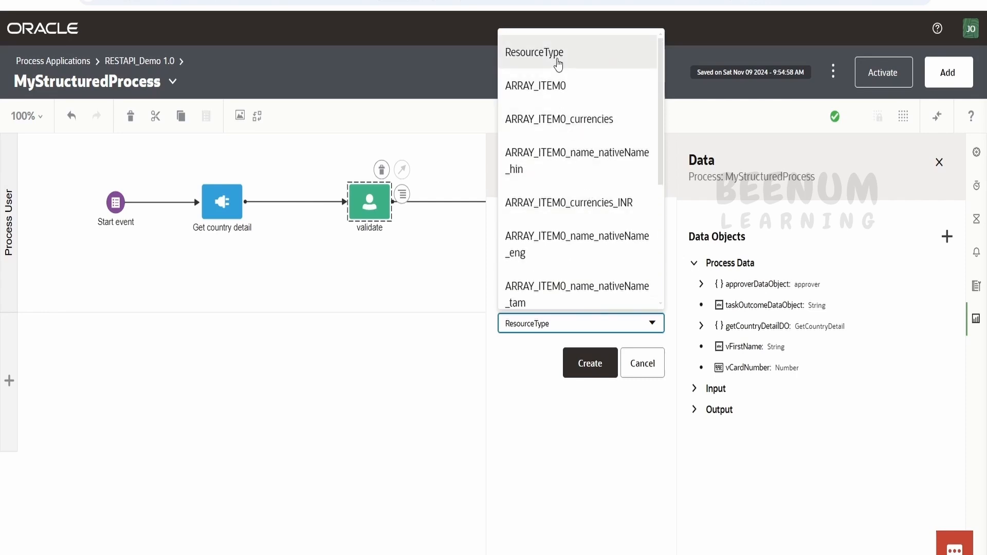
left_click(558, 65)
left_click(586, 363)
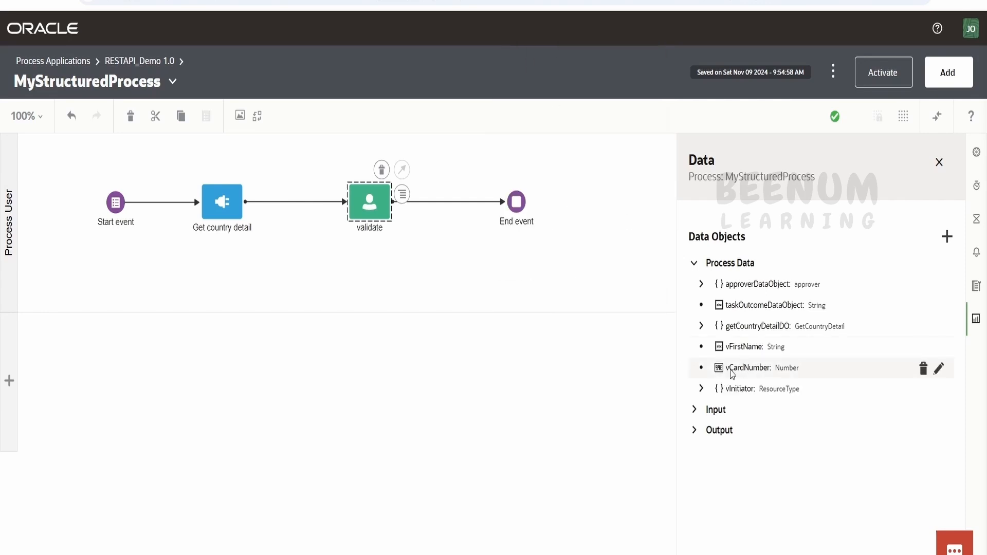
Step: Expand vInitiator down to topLevelArray to view its structure, and change its business type to initiator
left_click(701, 389)
left_click(706, 410)
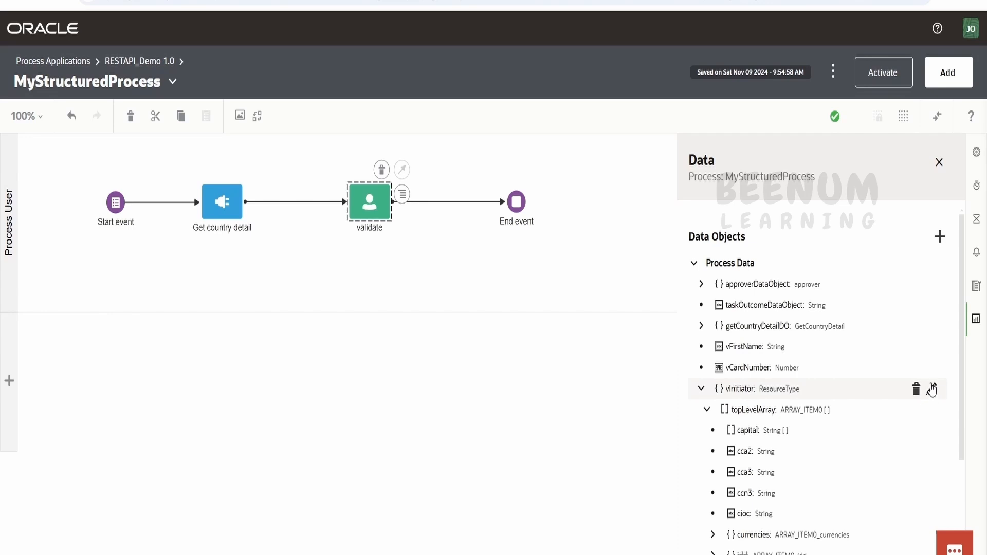
left_click(932, 390)
left_click(553, 330)
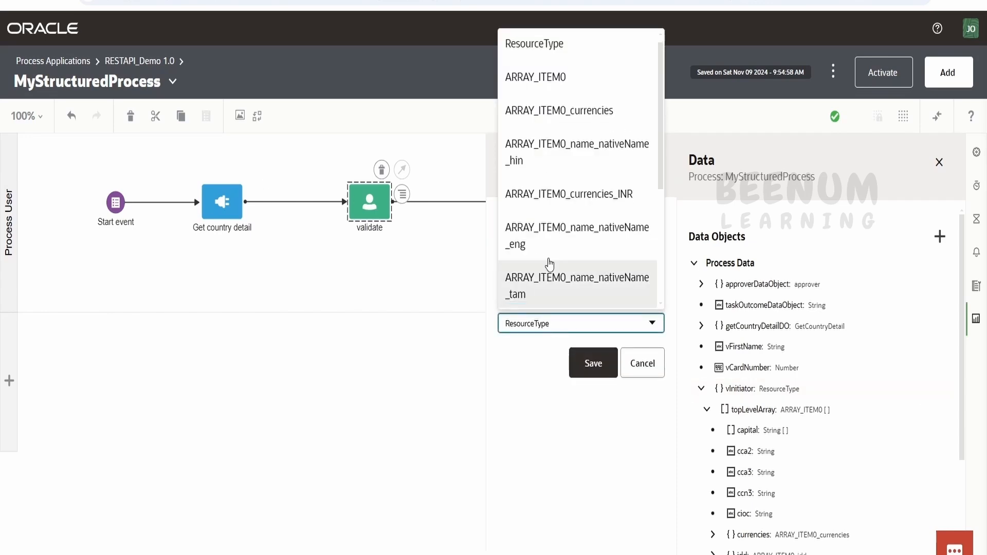
scroll(565, 169, "down", 5)
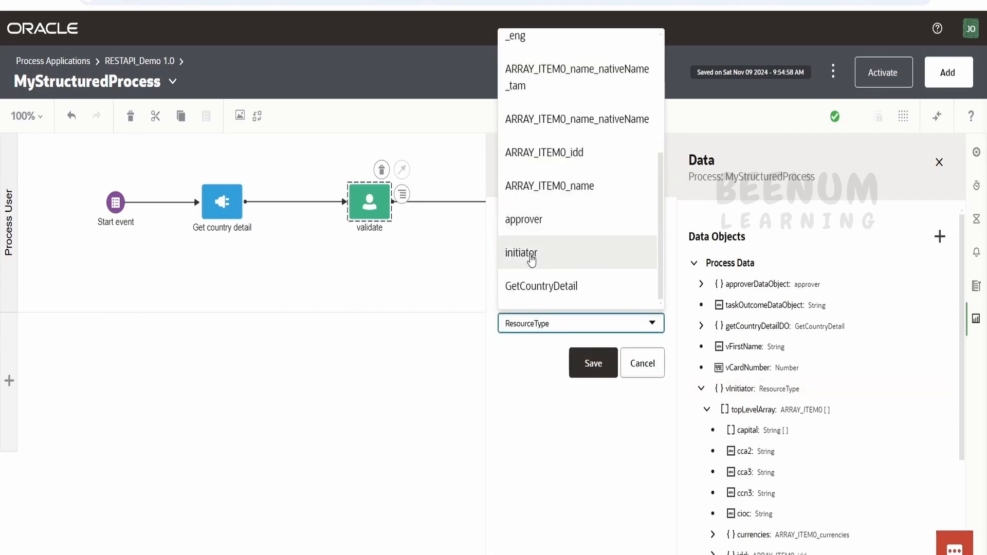
left_click(532, 254)
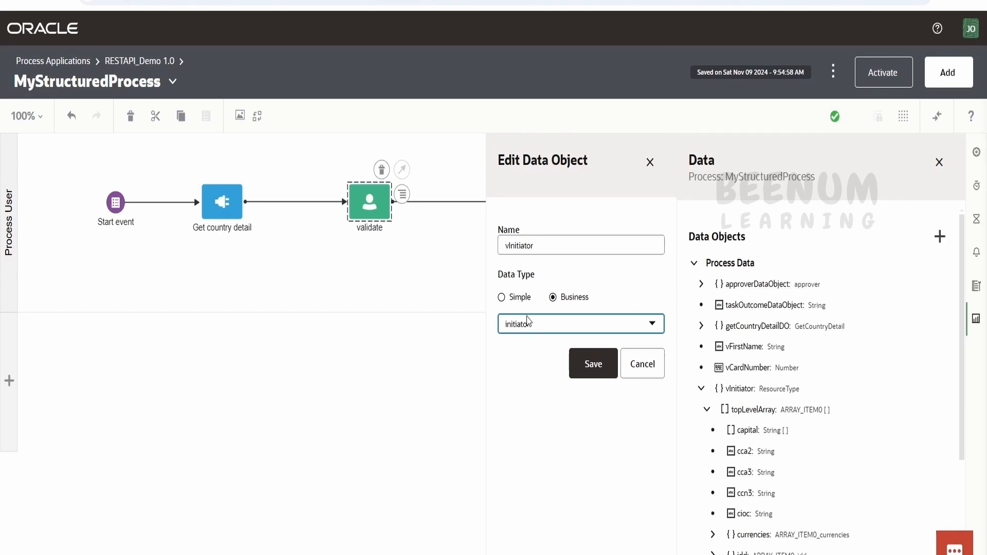
left_click(594, 364)
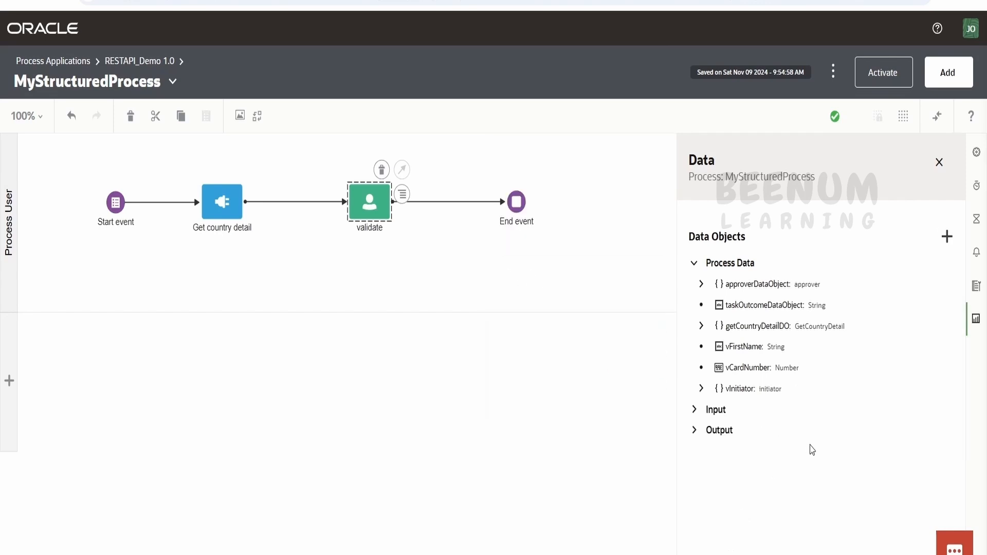
Step: Expand vInitiator in the process data to check its structure, and open the Start event's data association
left_click(702, 389)
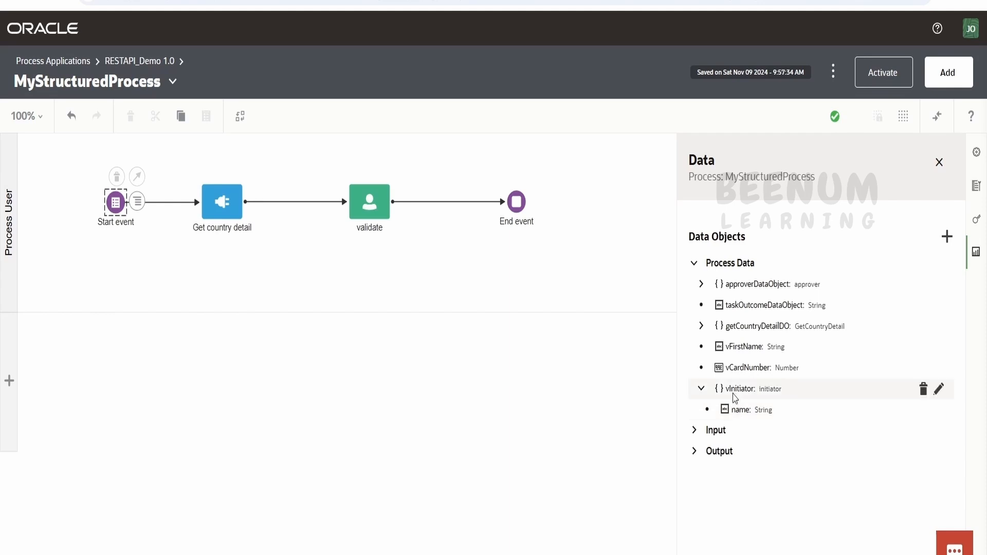
left_click(134, 201)
left_click(180, 264)
left_click(948, 163)
left_click(137, 201)
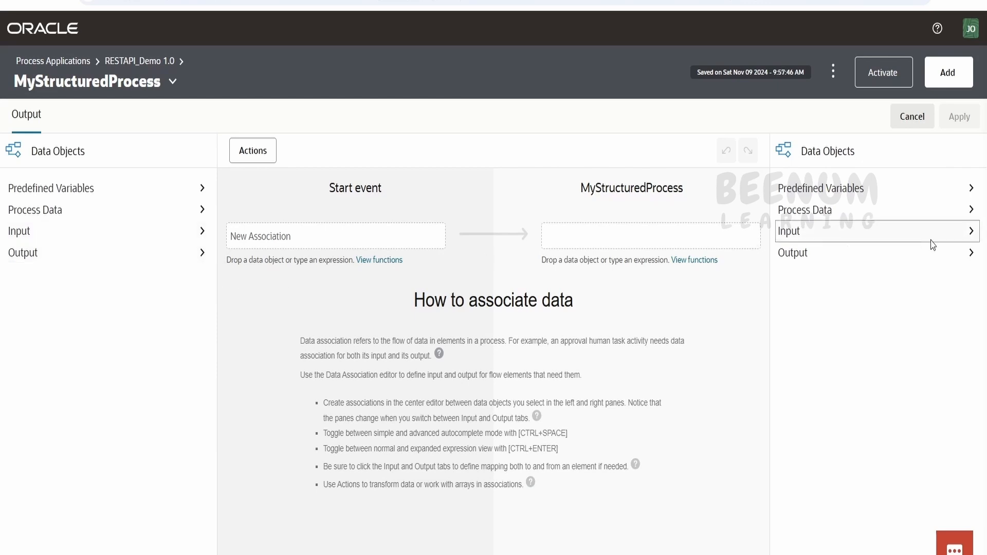
Step: Associate the Start event's initiatorArgs input with the vInitiator process data object as the target
left_click(971, 211)
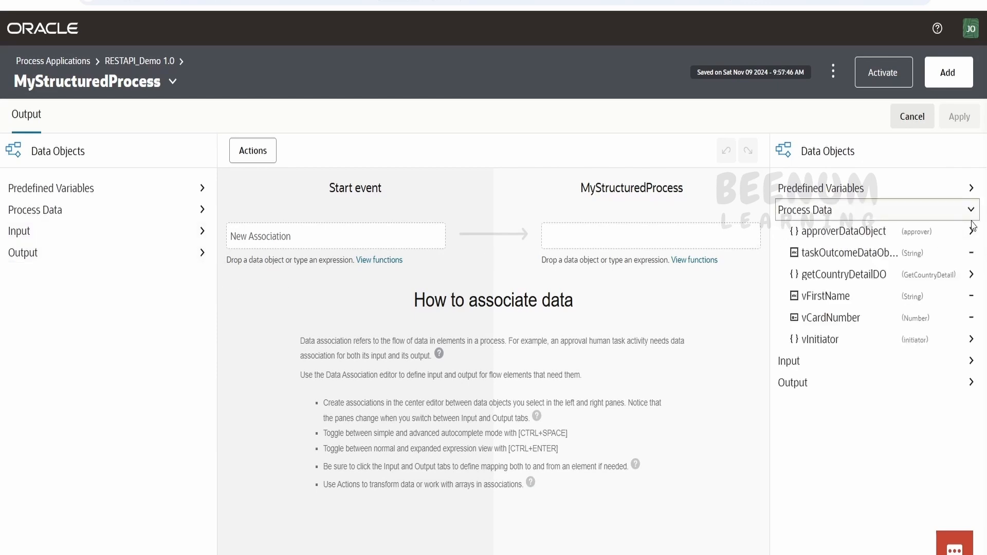
left_click(971, 339)
left_click_drag(815, 341, 591, 228)
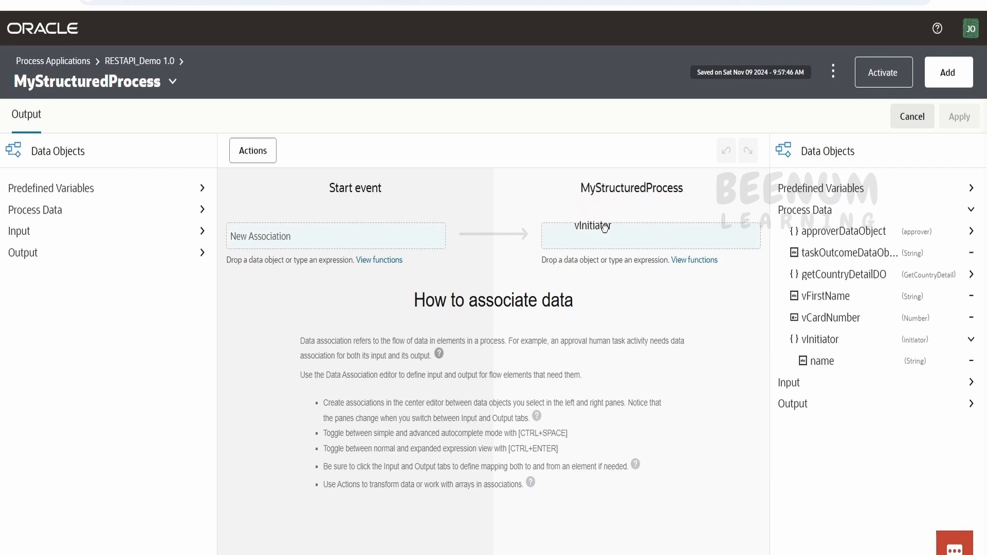
left_click(202, 235)
left_click(201, 252)
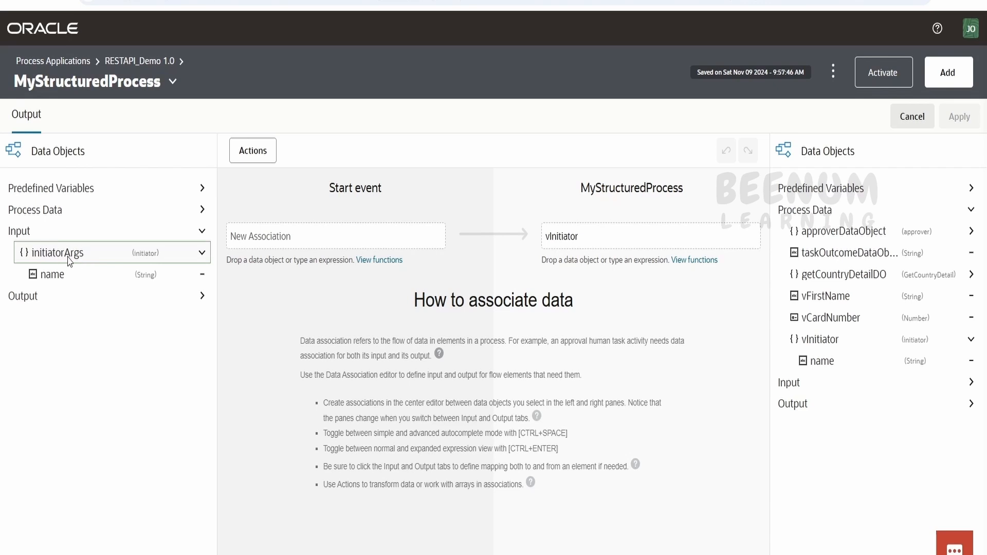
left_click_drag(68, 258, 265, 238)
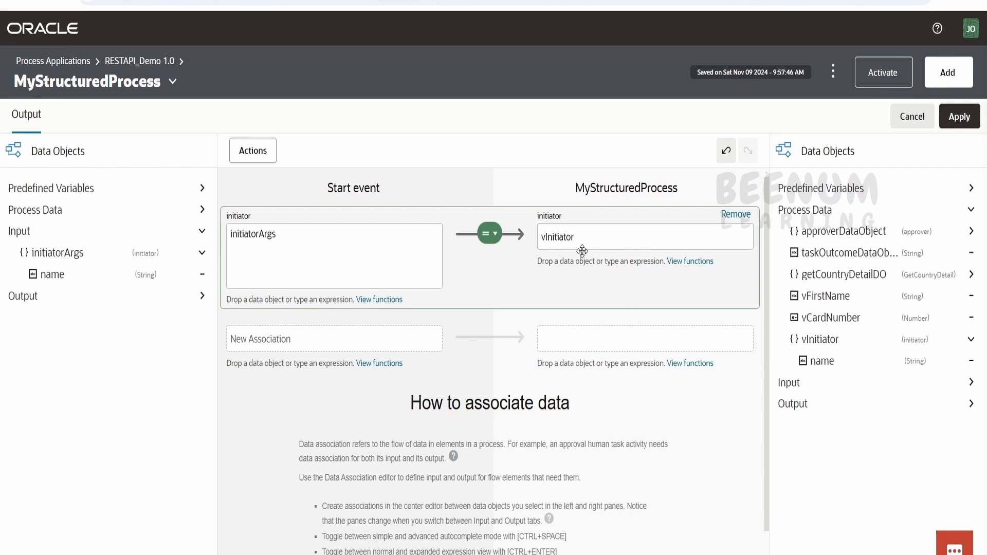
Step: Look at the condition and transform options of the initiatorArgs association, leave them unset, and apply the data association
left_click(490, 240)
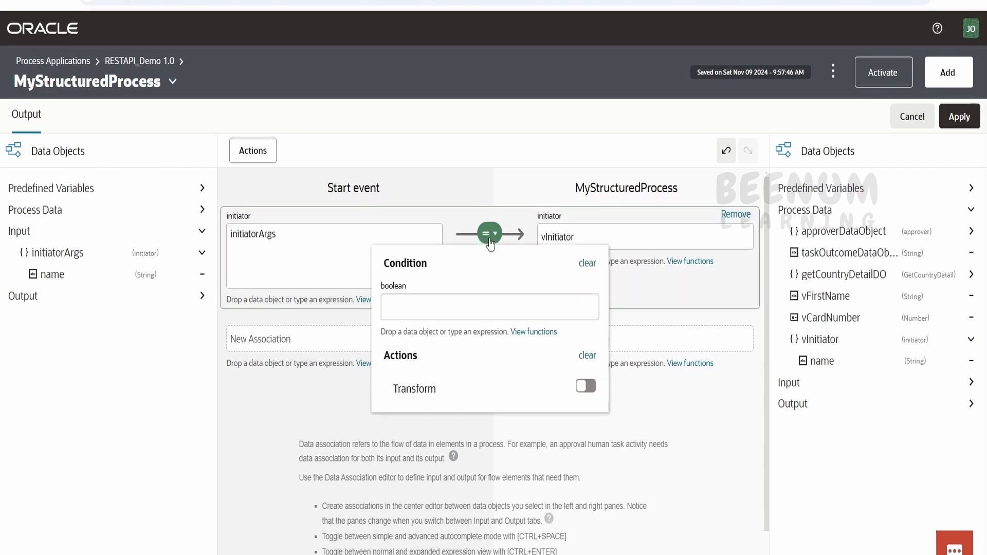
left_click(639, 313)
left_click(959, 117)
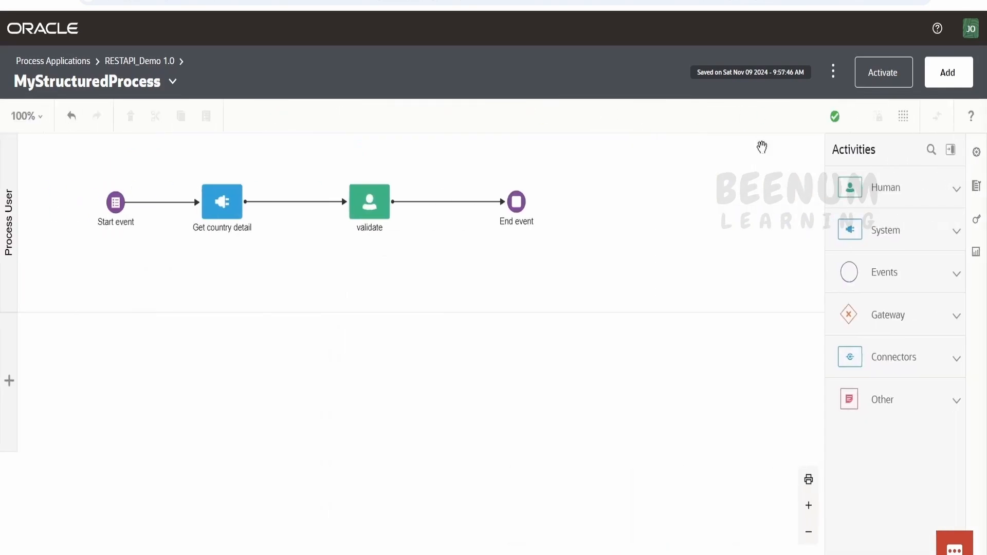
Step: List the process data objects again and examine the options offered for the Start event and Get country detail, including data association
left_click(975, 253)
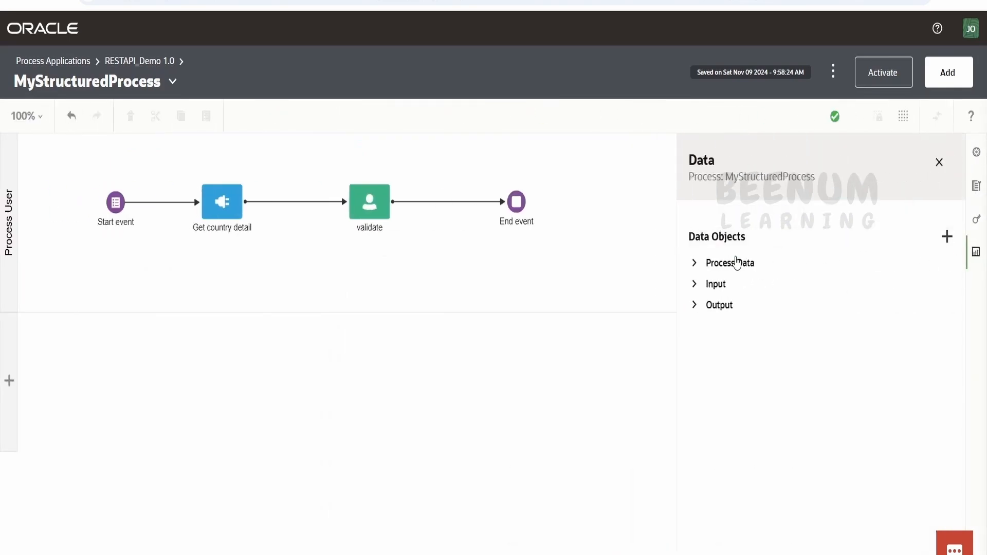
left_click(694, 263)
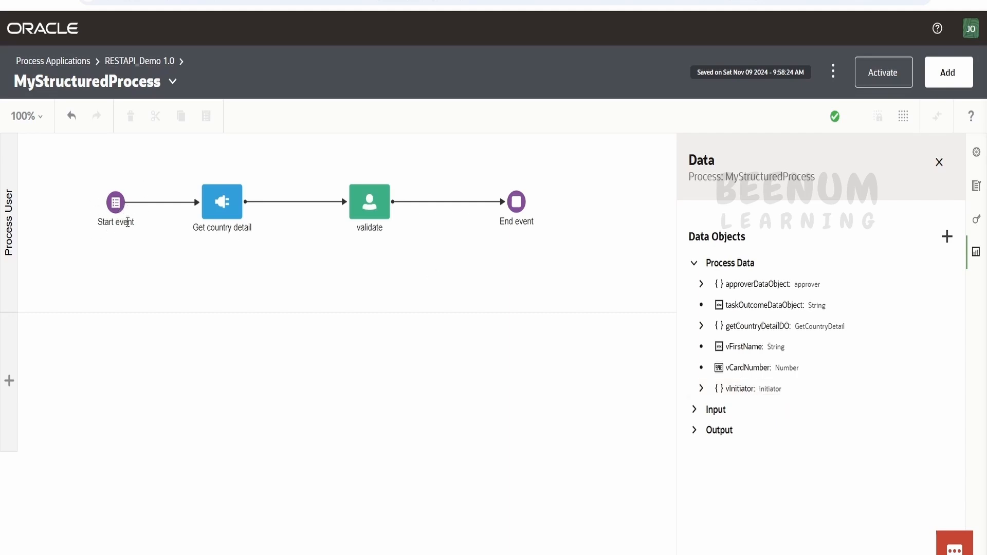
left_click(109, 206)
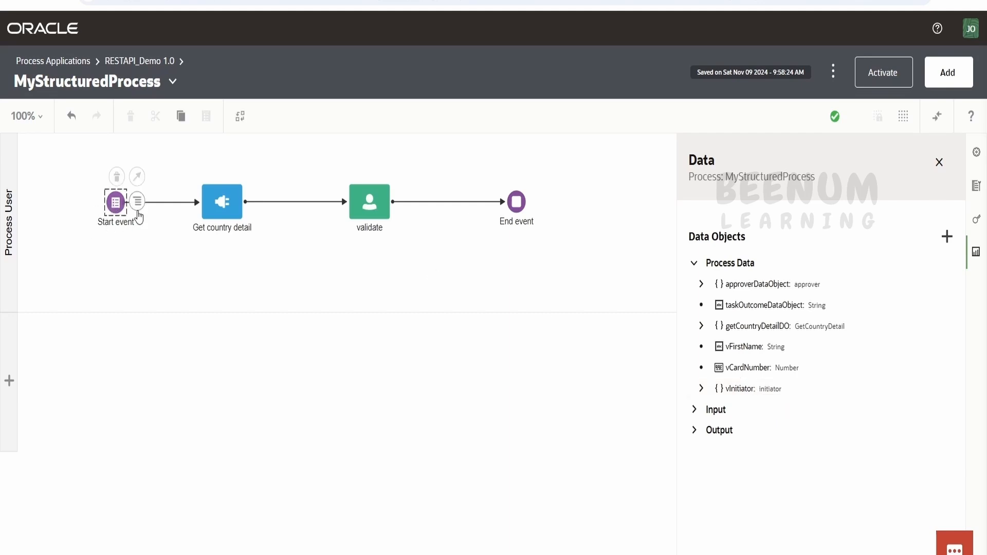
right_click(130, 222)
left_click(465, 266)
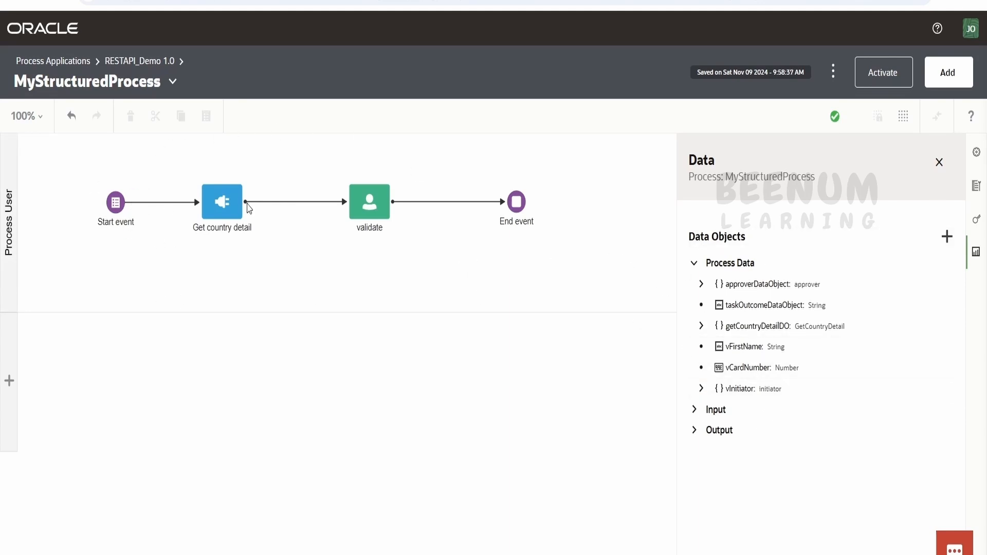
left_click(225, 216)
left_click(254, 194)
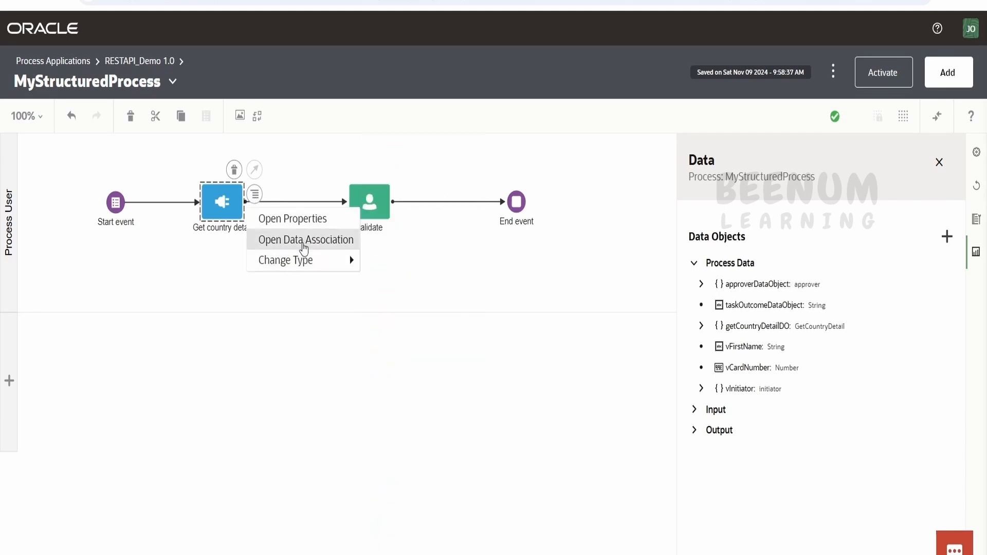
left_click(522, 267)
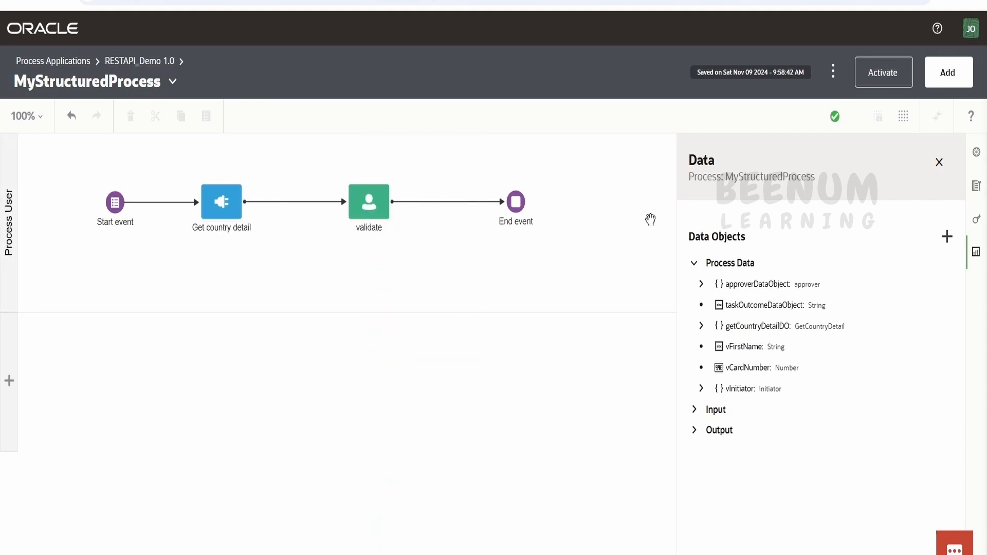